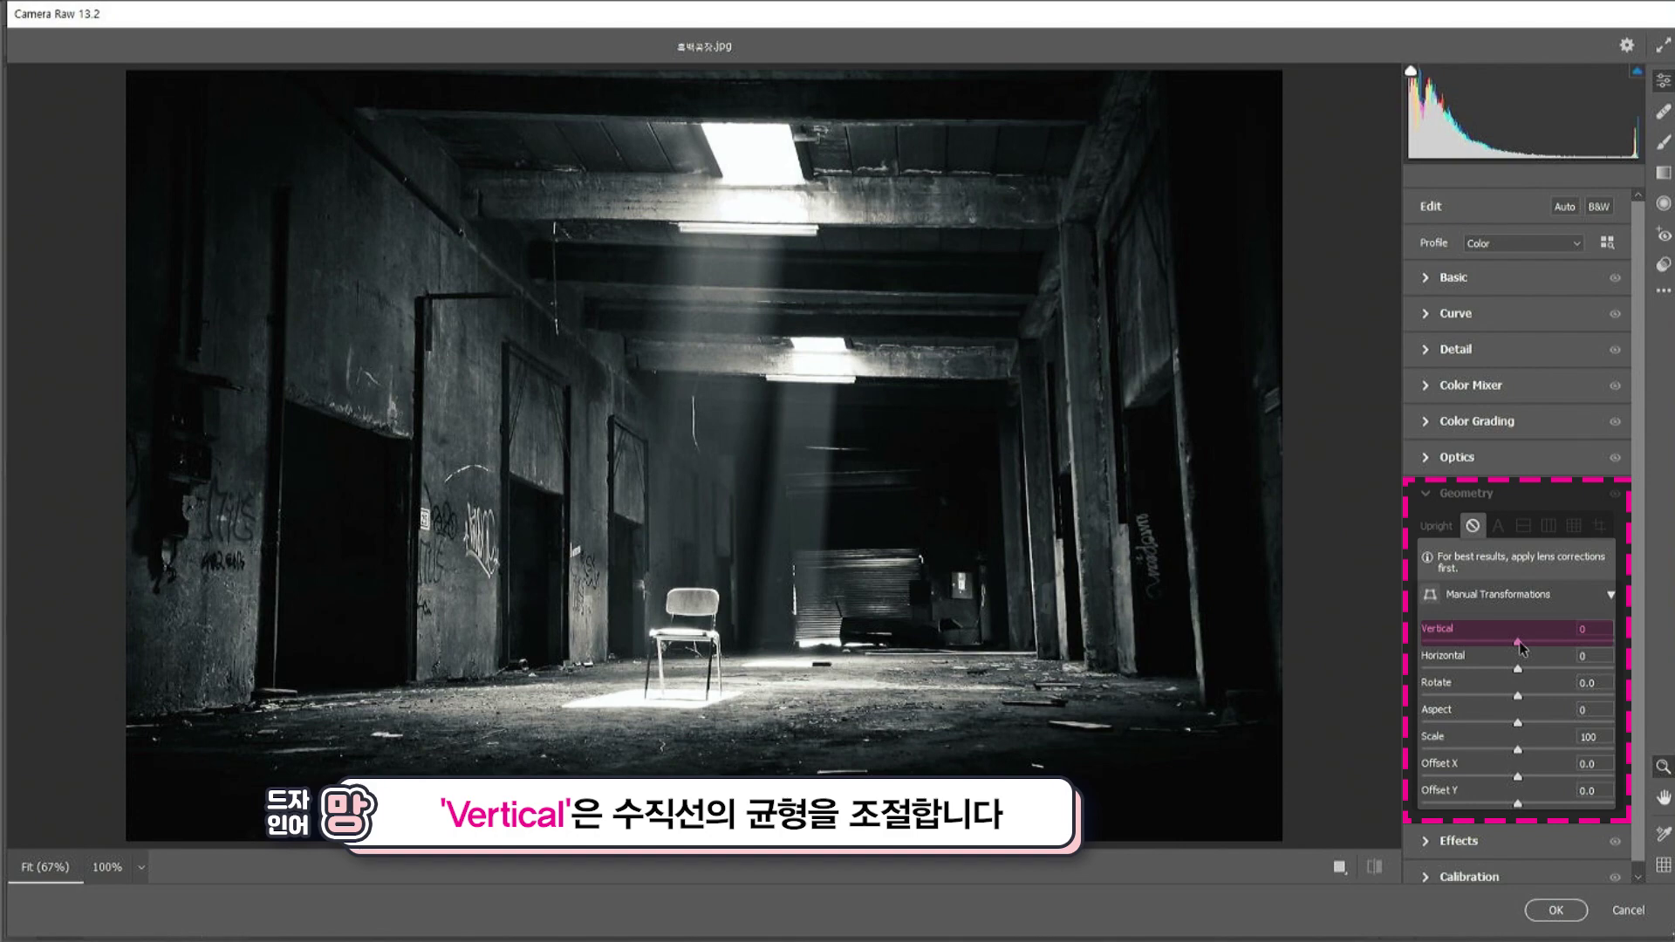
Correct the photo's perspective with manual transformations: Vertical -25, Horizontal +4, Rotate -0.1 and Aspect +29.
mouse_move(1520, 648)
left_mouse_down()
mouse_move(1456, 656)
mouse_move(1553, 657)
mouse_move(1498, 663)
left_mouse_up()
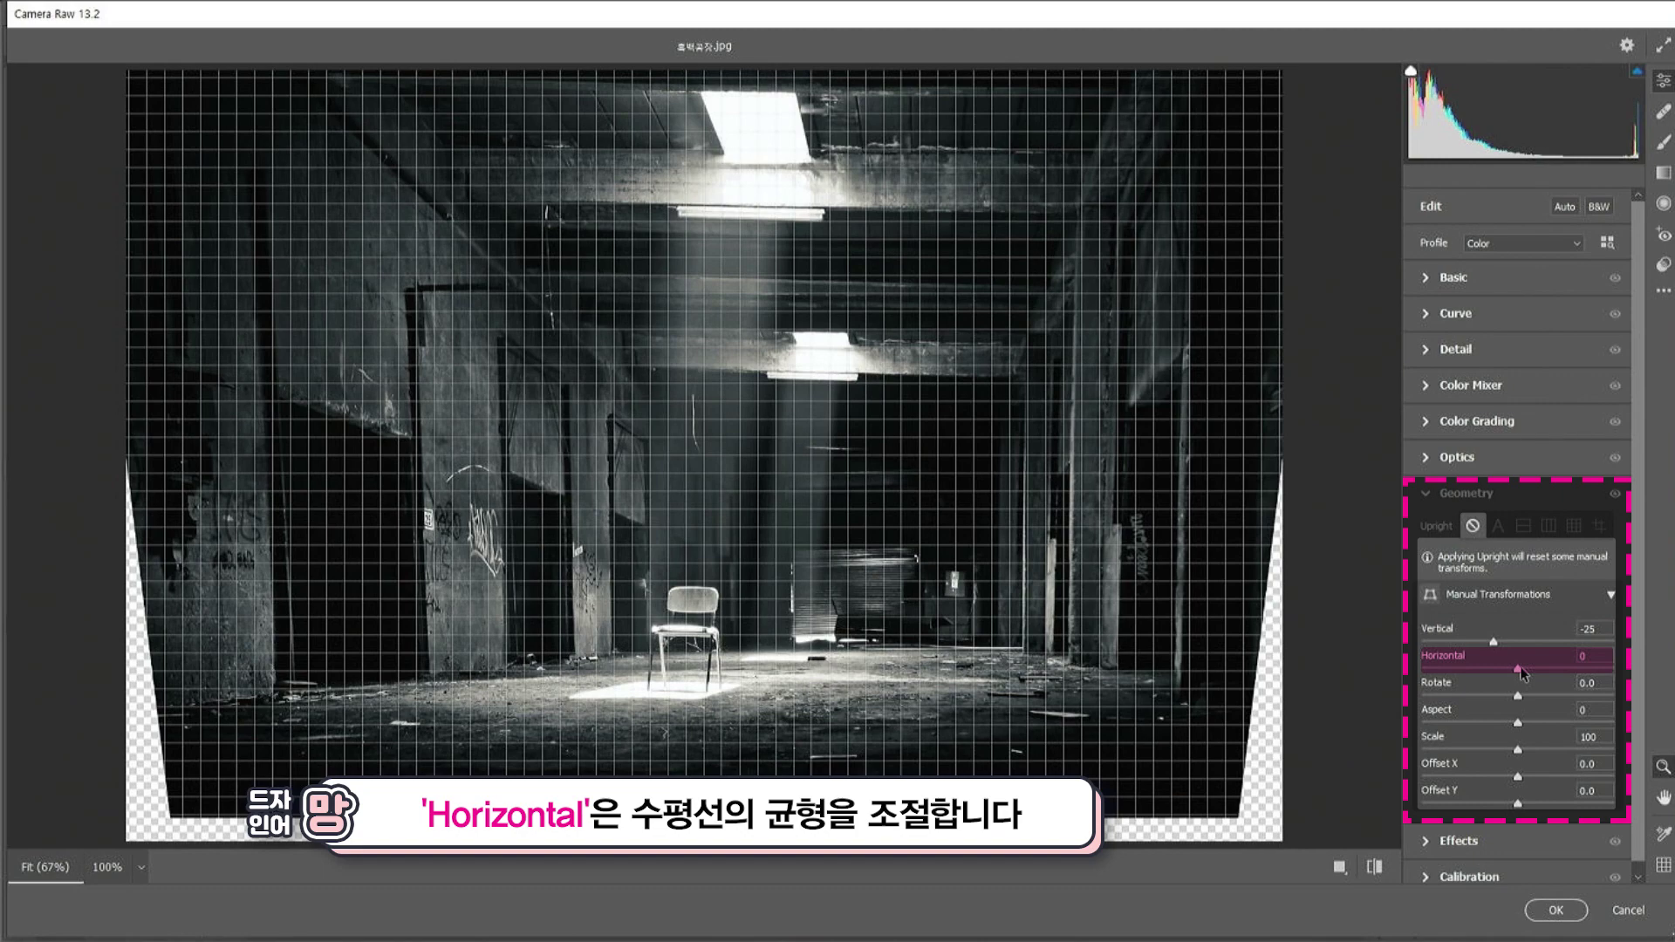
mouse_move(1520, 670)
left_mouse_down()
mouse_move(1408, 679)
mouse_move(1656, 673)
mouse_move(1521, 678)
left_mouse_up()
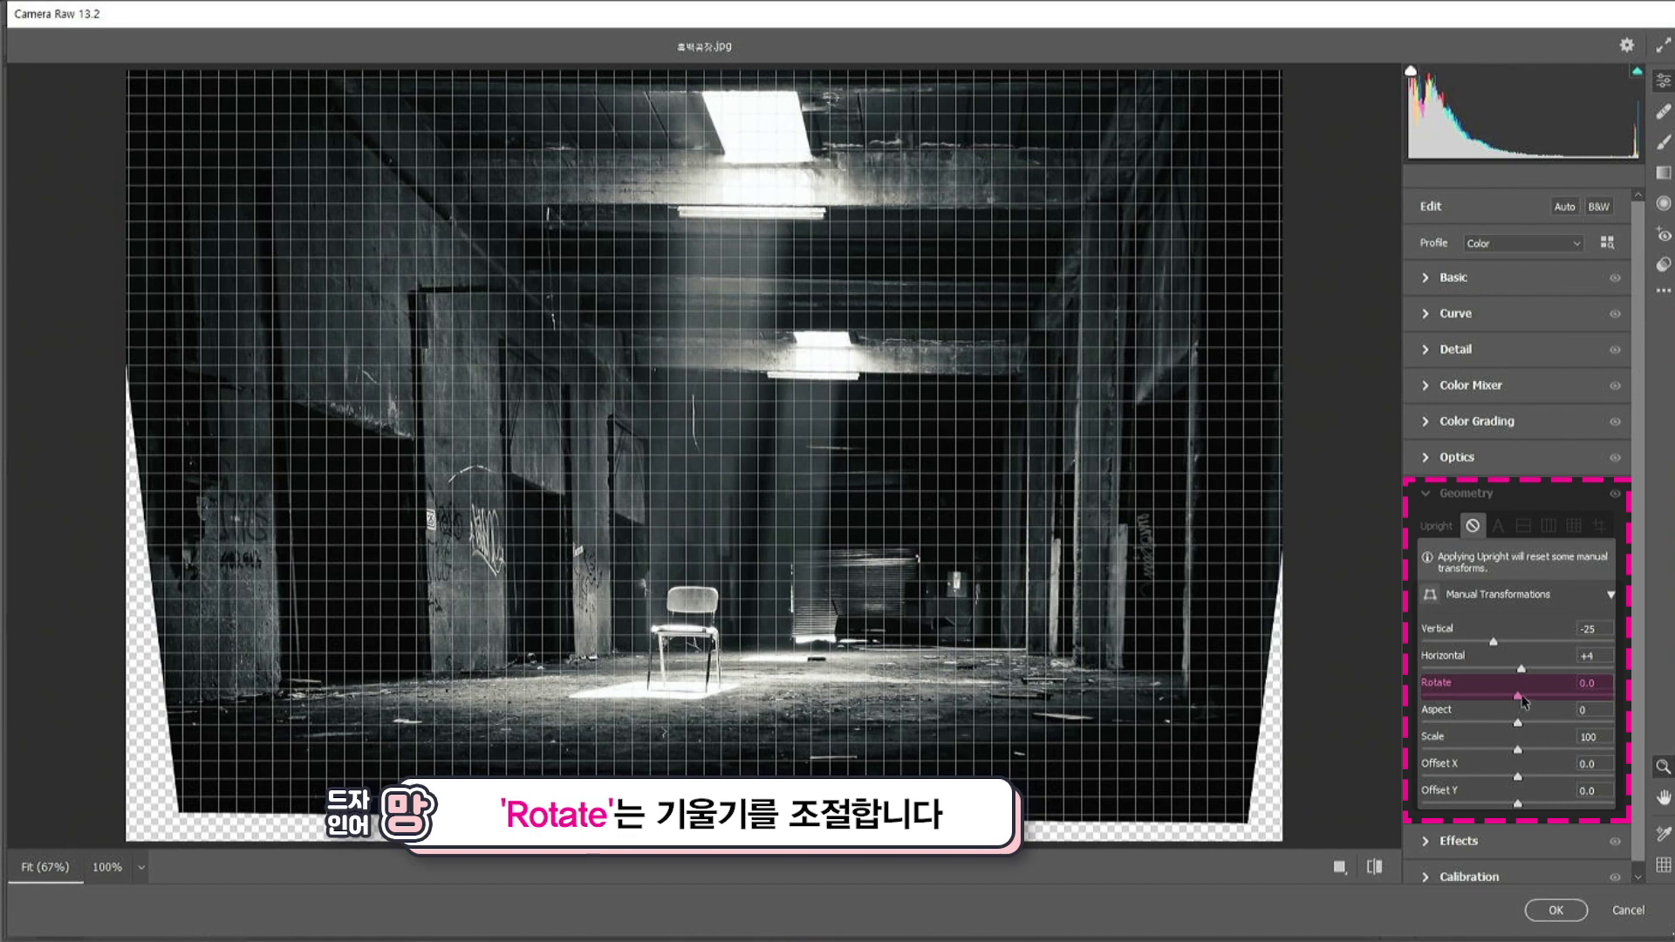
mouse_move(1519, 697)
left_mouse_down()
mouse_move(1492, 703)
mouse_move(1613, 712)
mouse_move(1522, 717)
left_mouse_up()
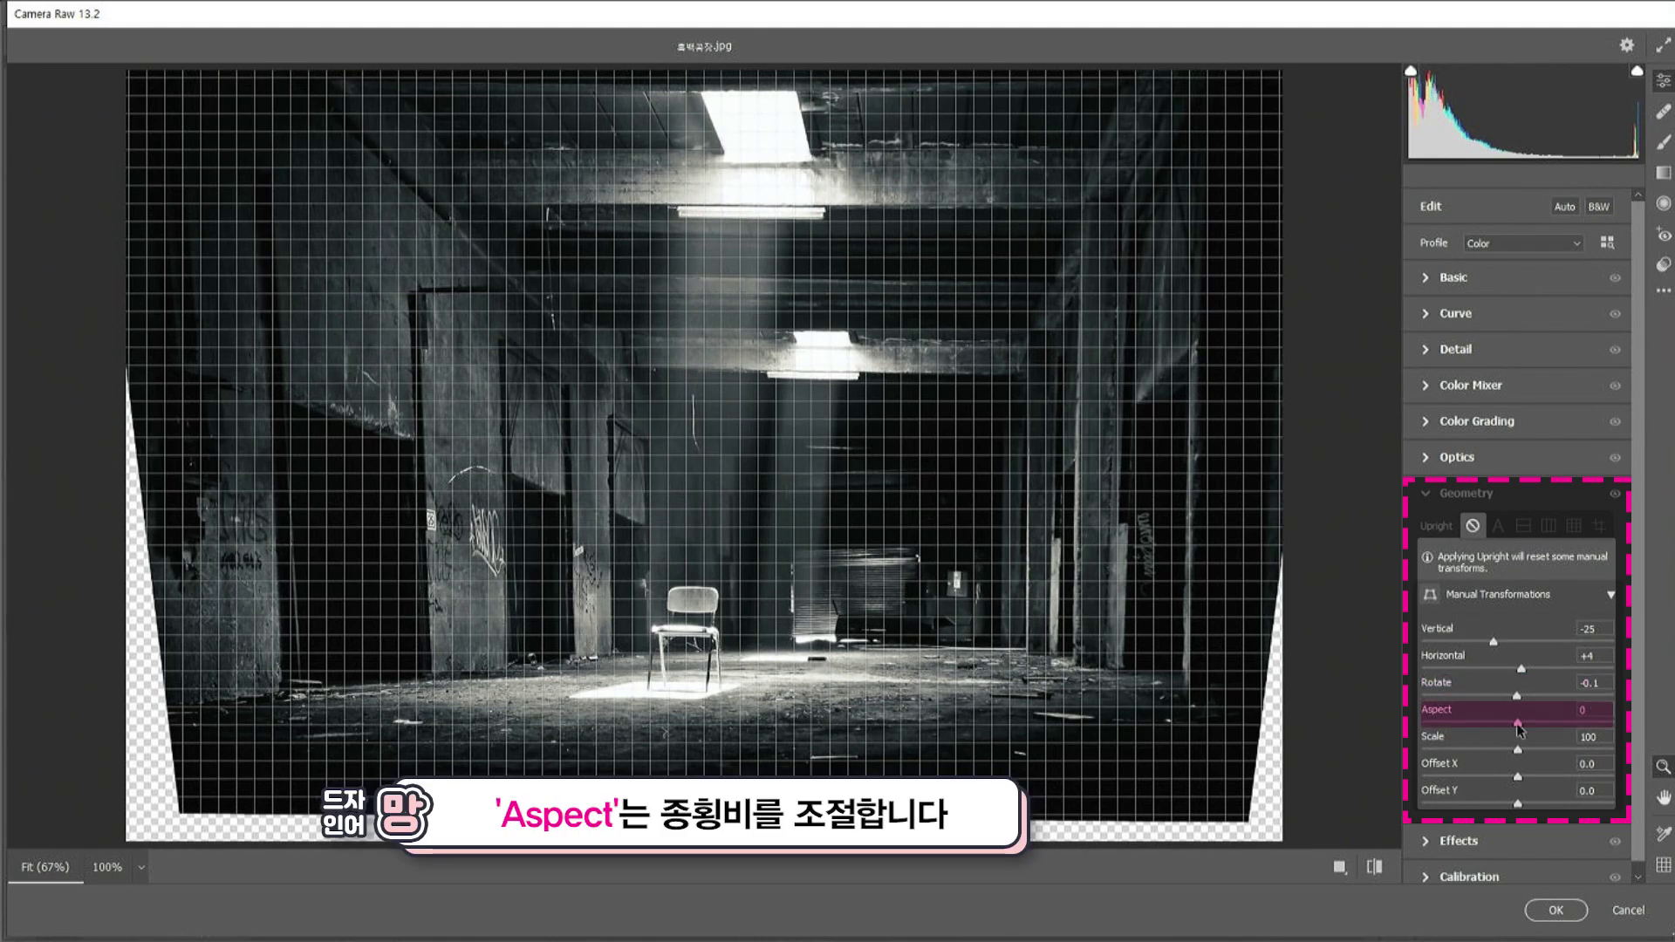
left_click_drag(1518, 726, 1546, 746)
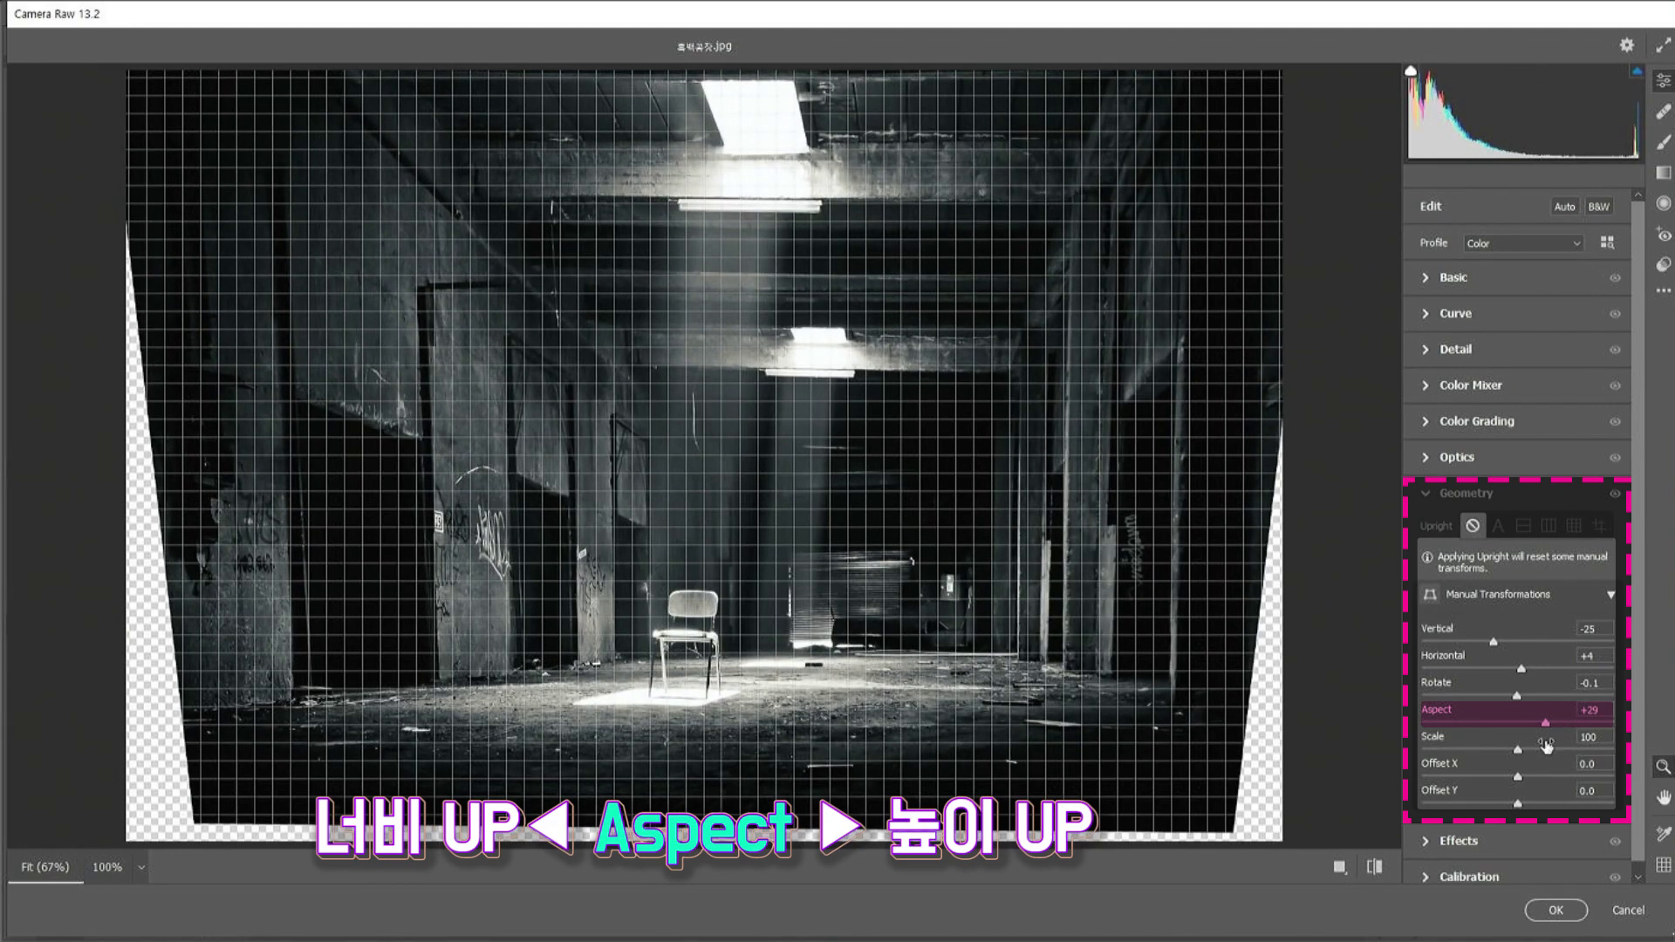
Shift the photo in the manual transformations by setting Offset X to -1.3 and Offset Y to -3.7.
left_click(1518, 778)
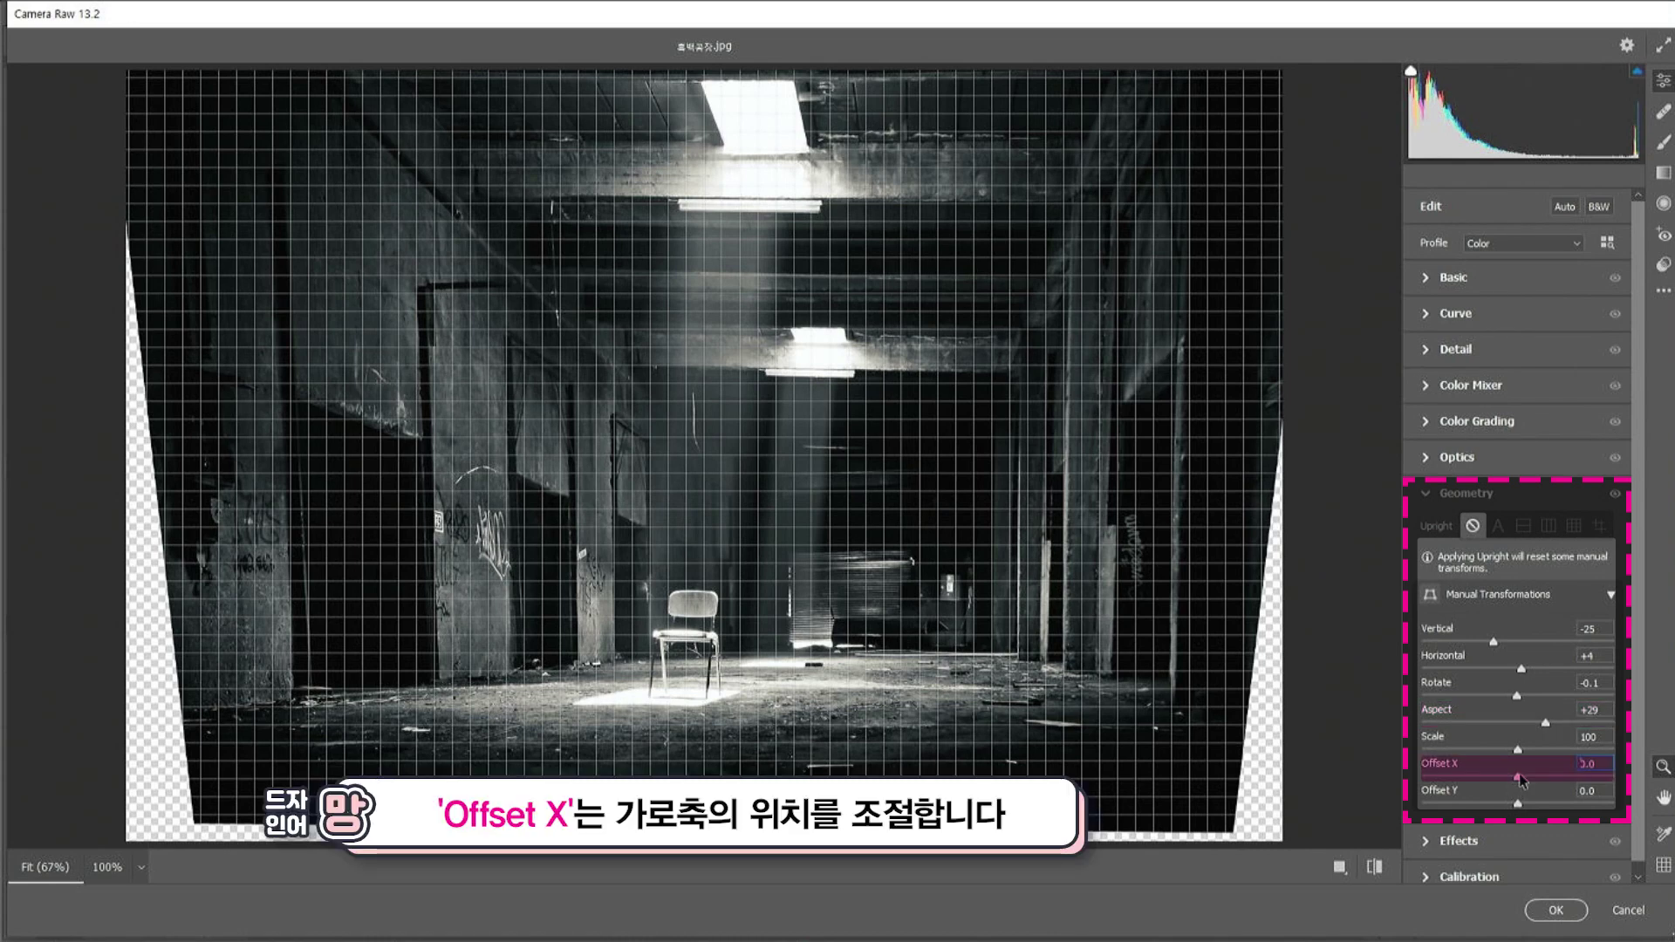
left_click_drag(1519, 779, 1594, 766)
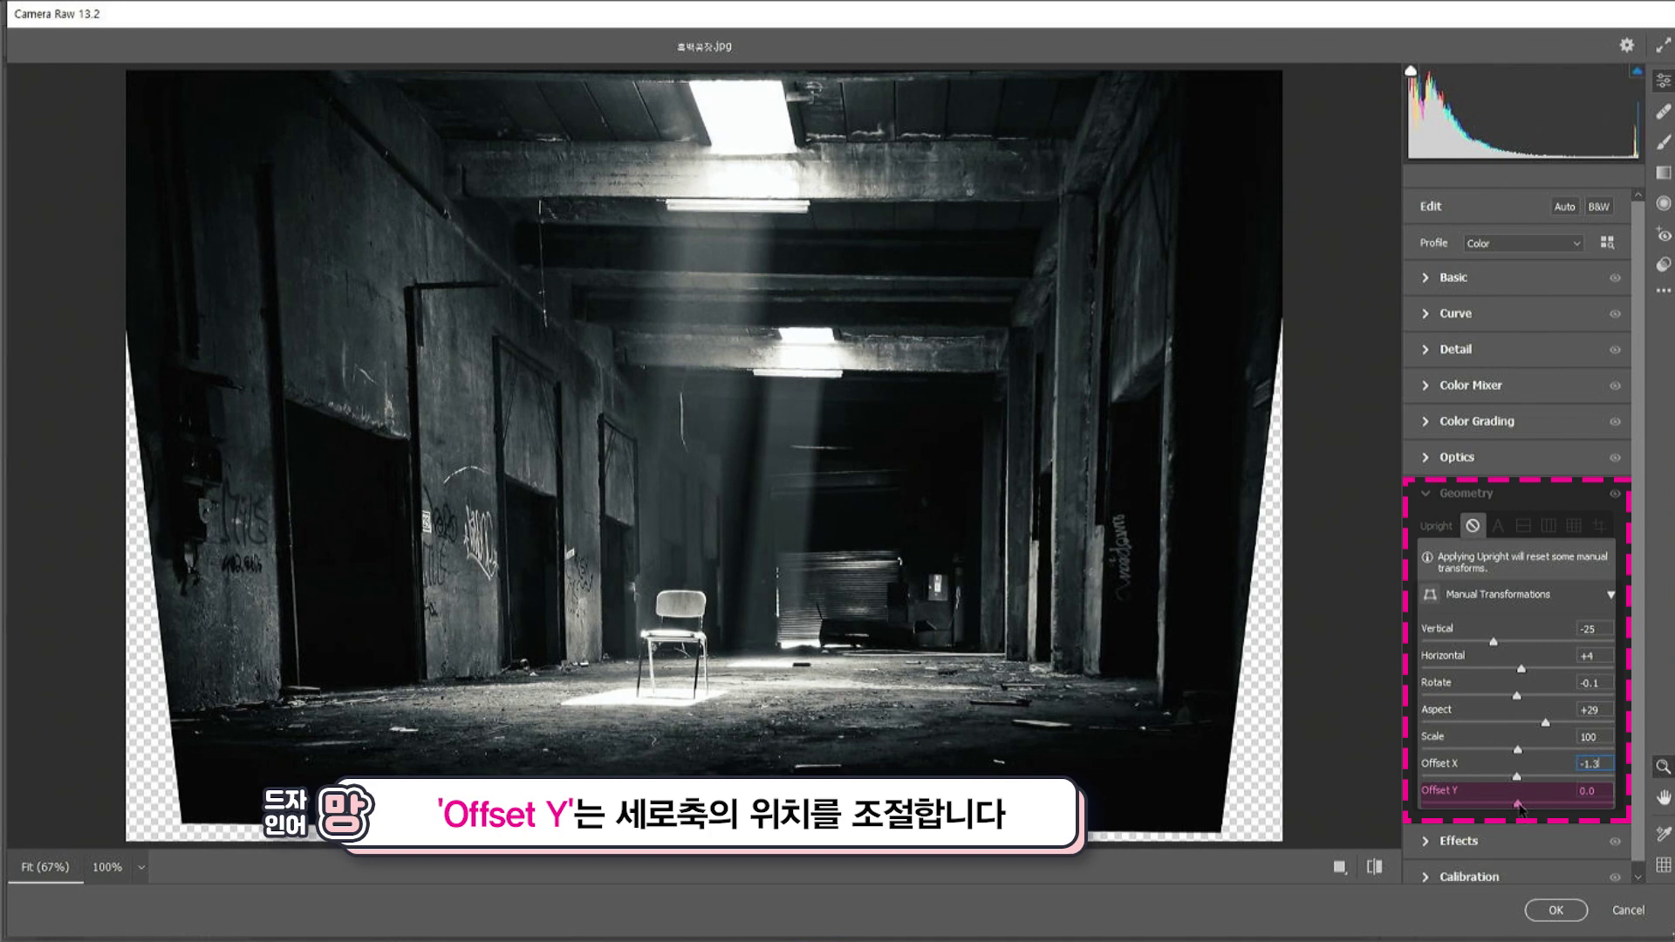
left_click_drag(1519, 807, 1519, 796)
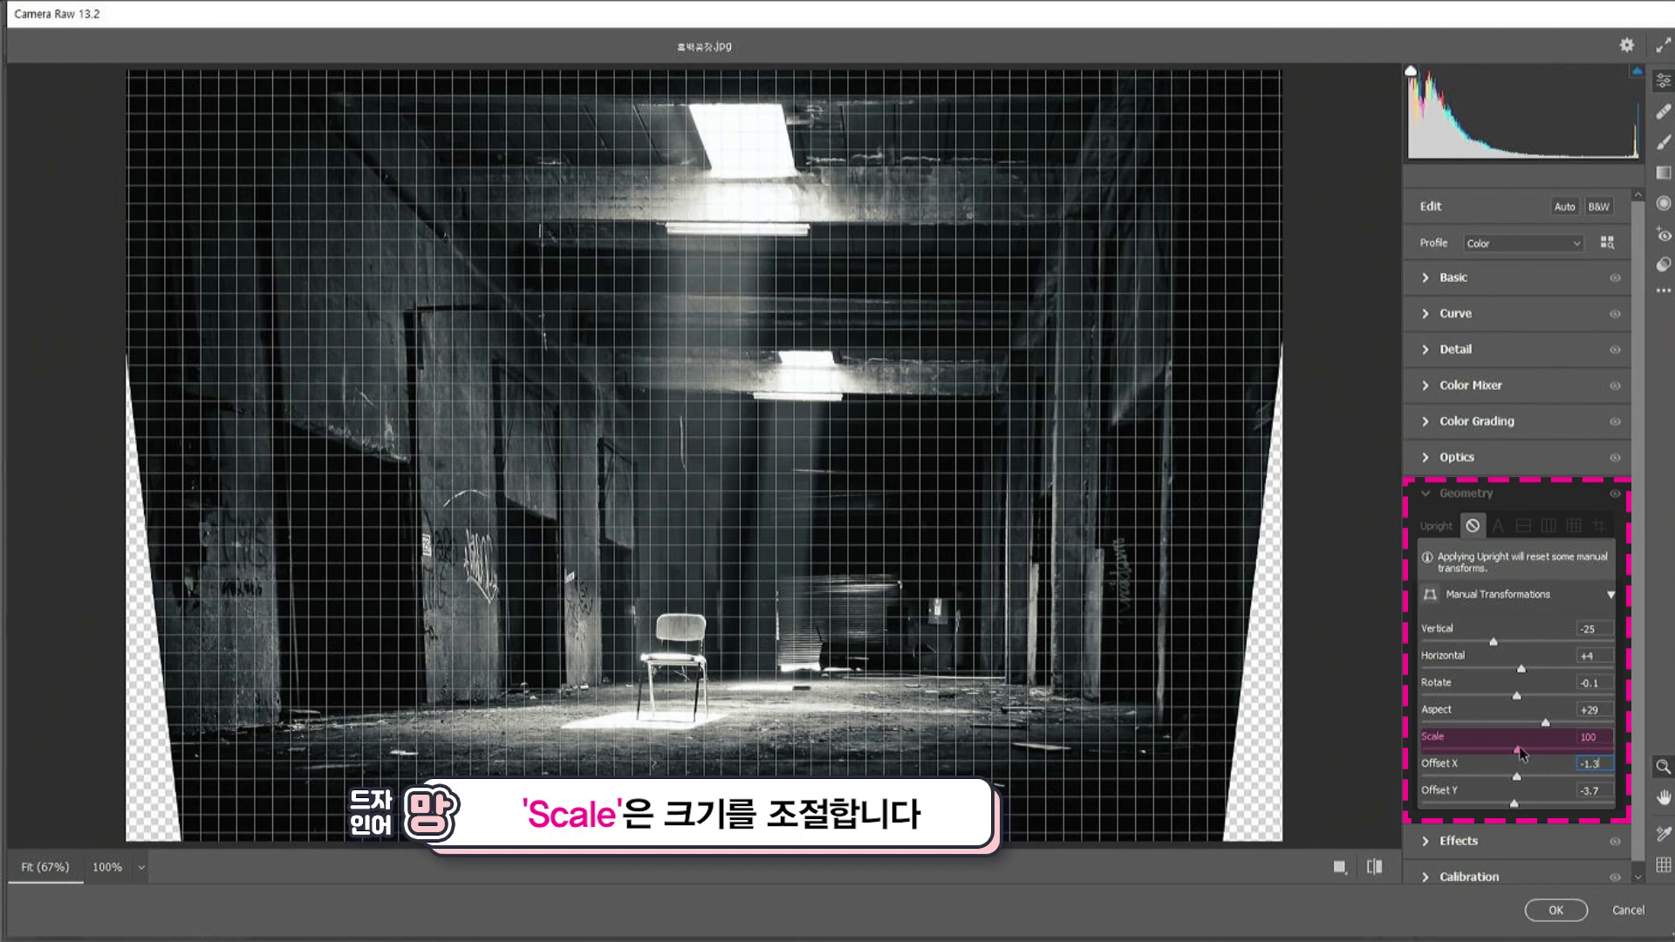
Enlarge the photo to a Scale of 111 and refine the correction with Vertical -13 and Offset Y -9.3.
left_click_drag(1520, 752, 1543, 751)
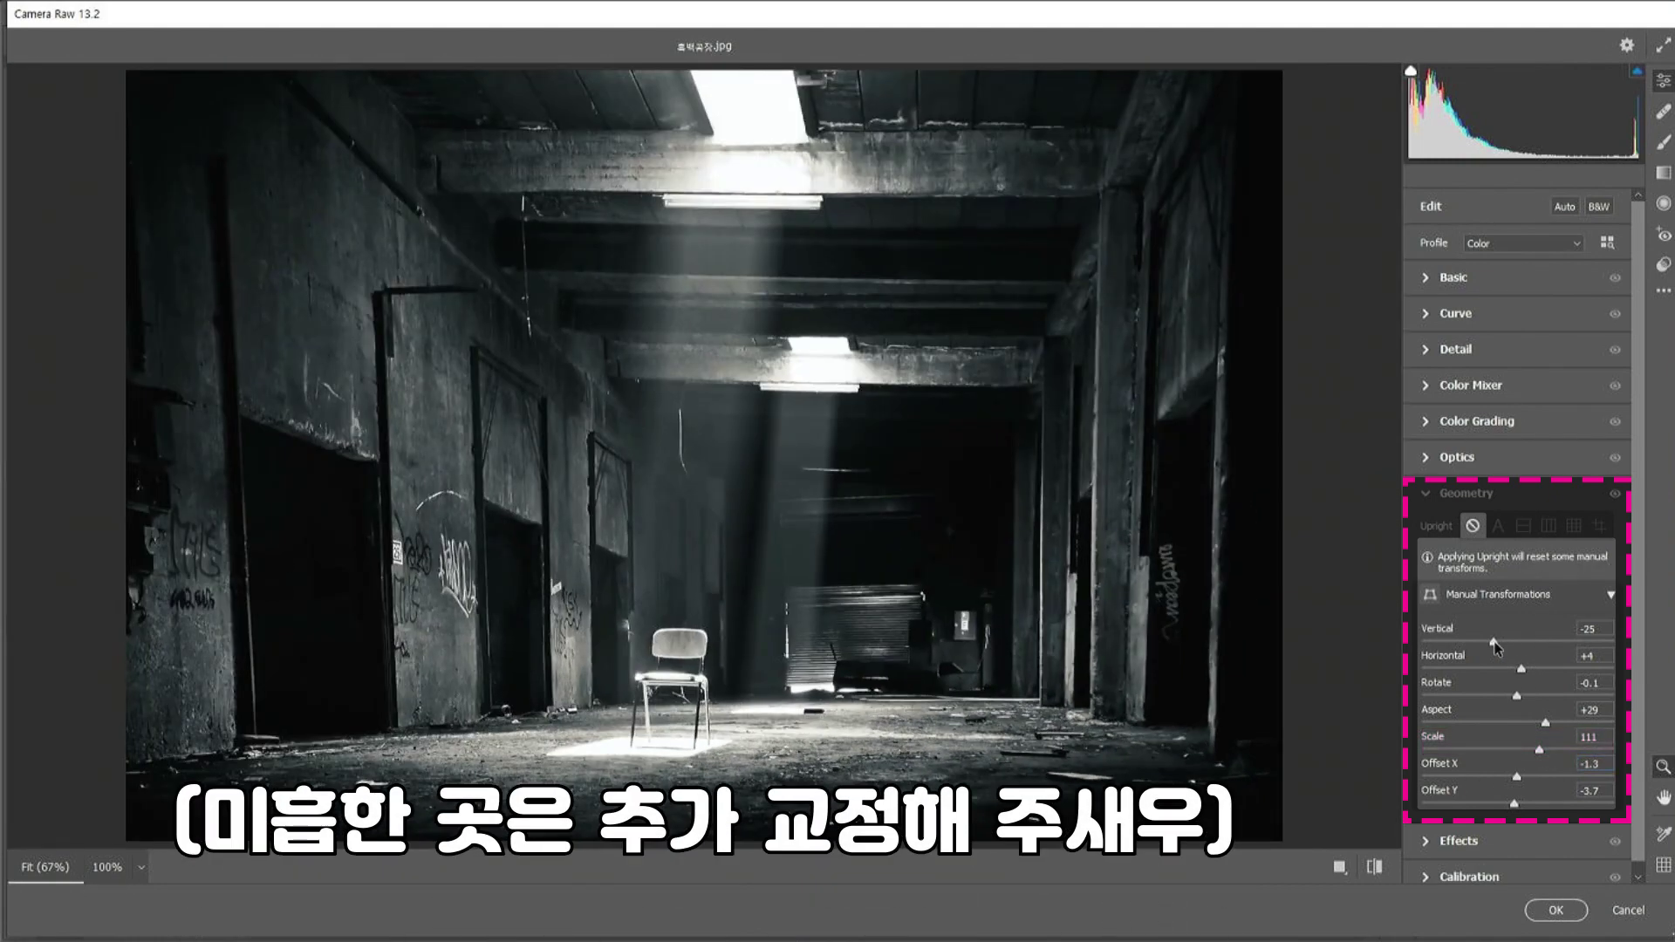
left_click_drag(1494, 646, 1506, 646)
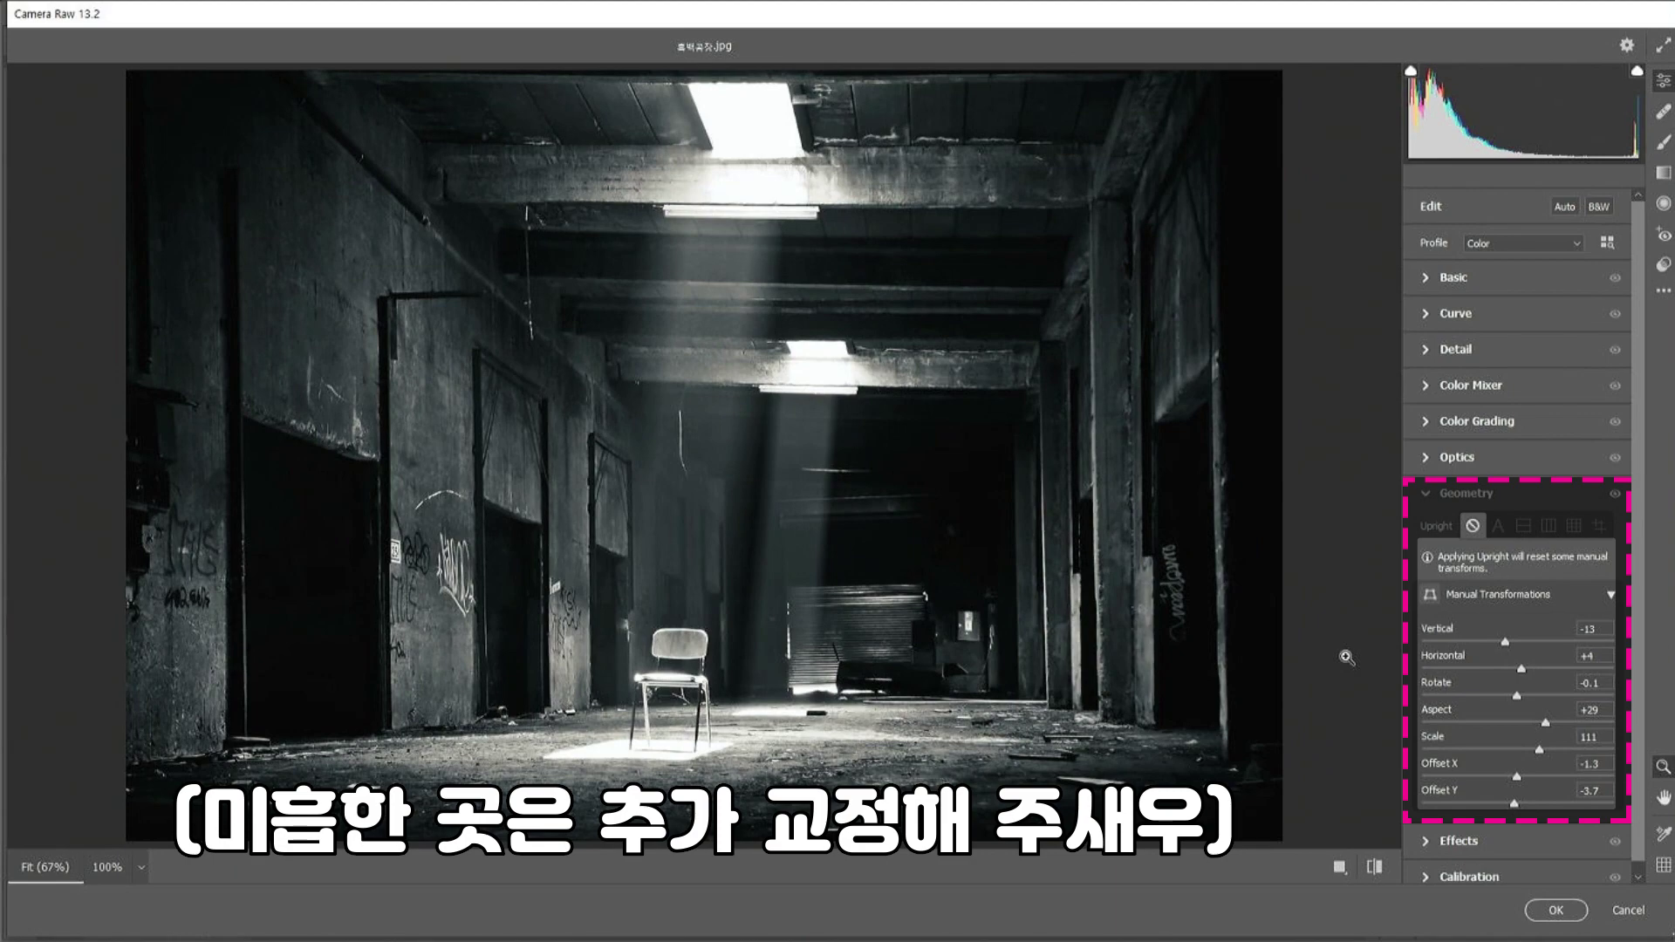
left_click_drag(1515, 803, 1511, 805)
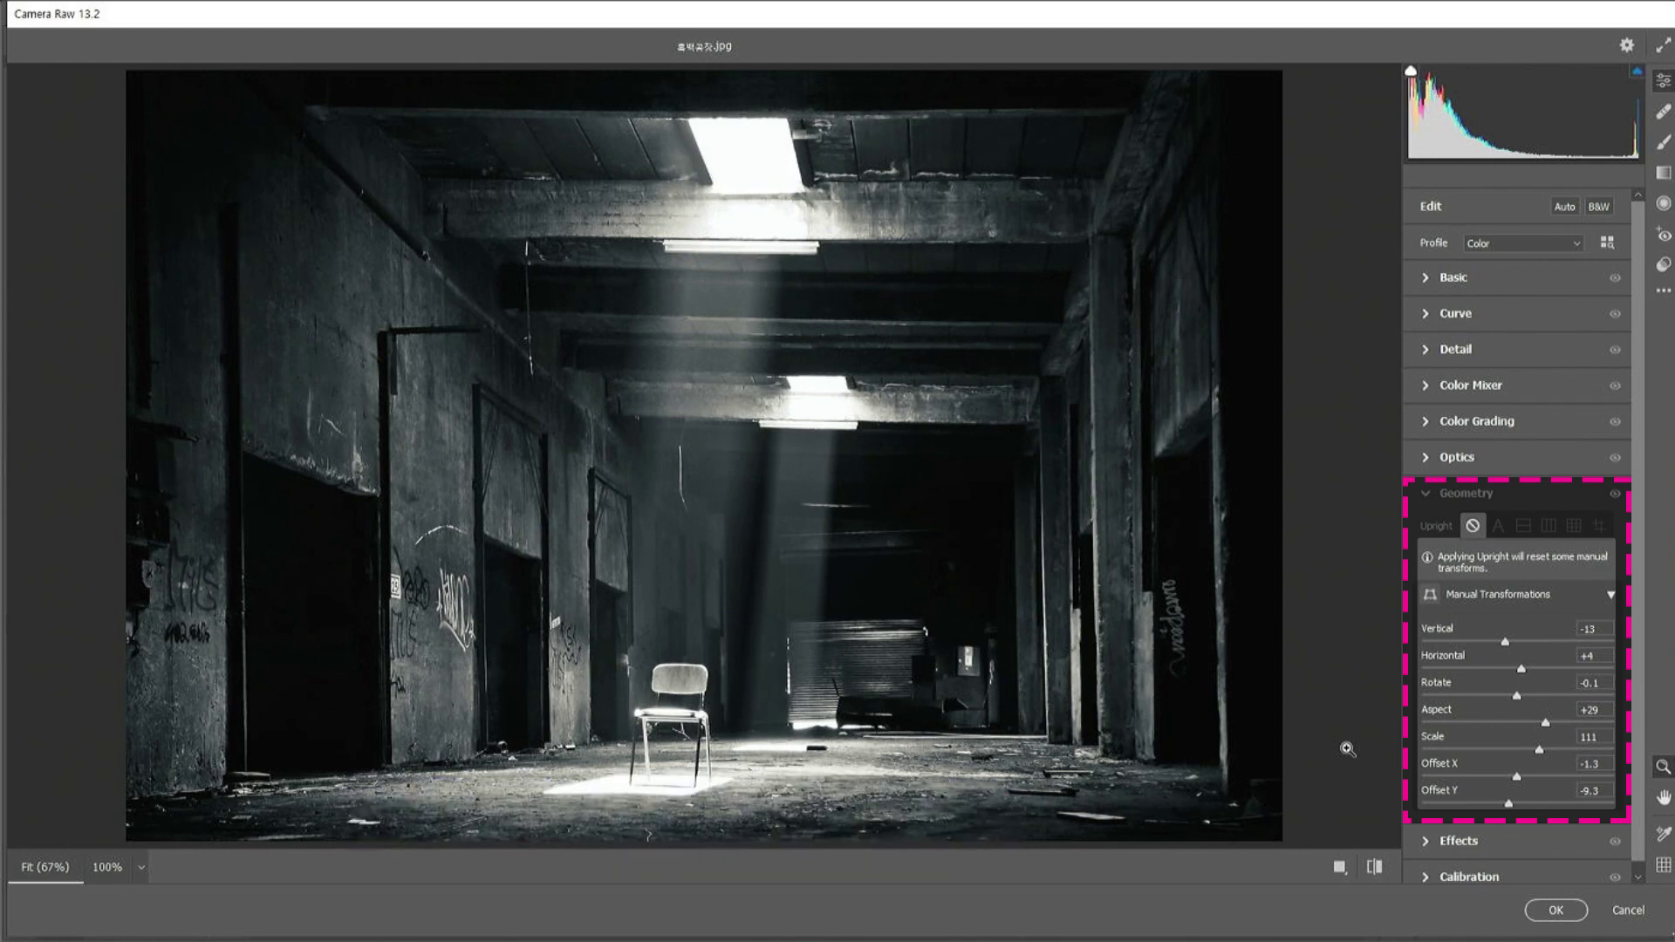
Reset all seven manual transformation values, from Vertical through Offset Y, to their defaults.
double_click(1505, 642)
double_click(1521, 668)
double_click(1517, 695)
double_click(1545, 722)
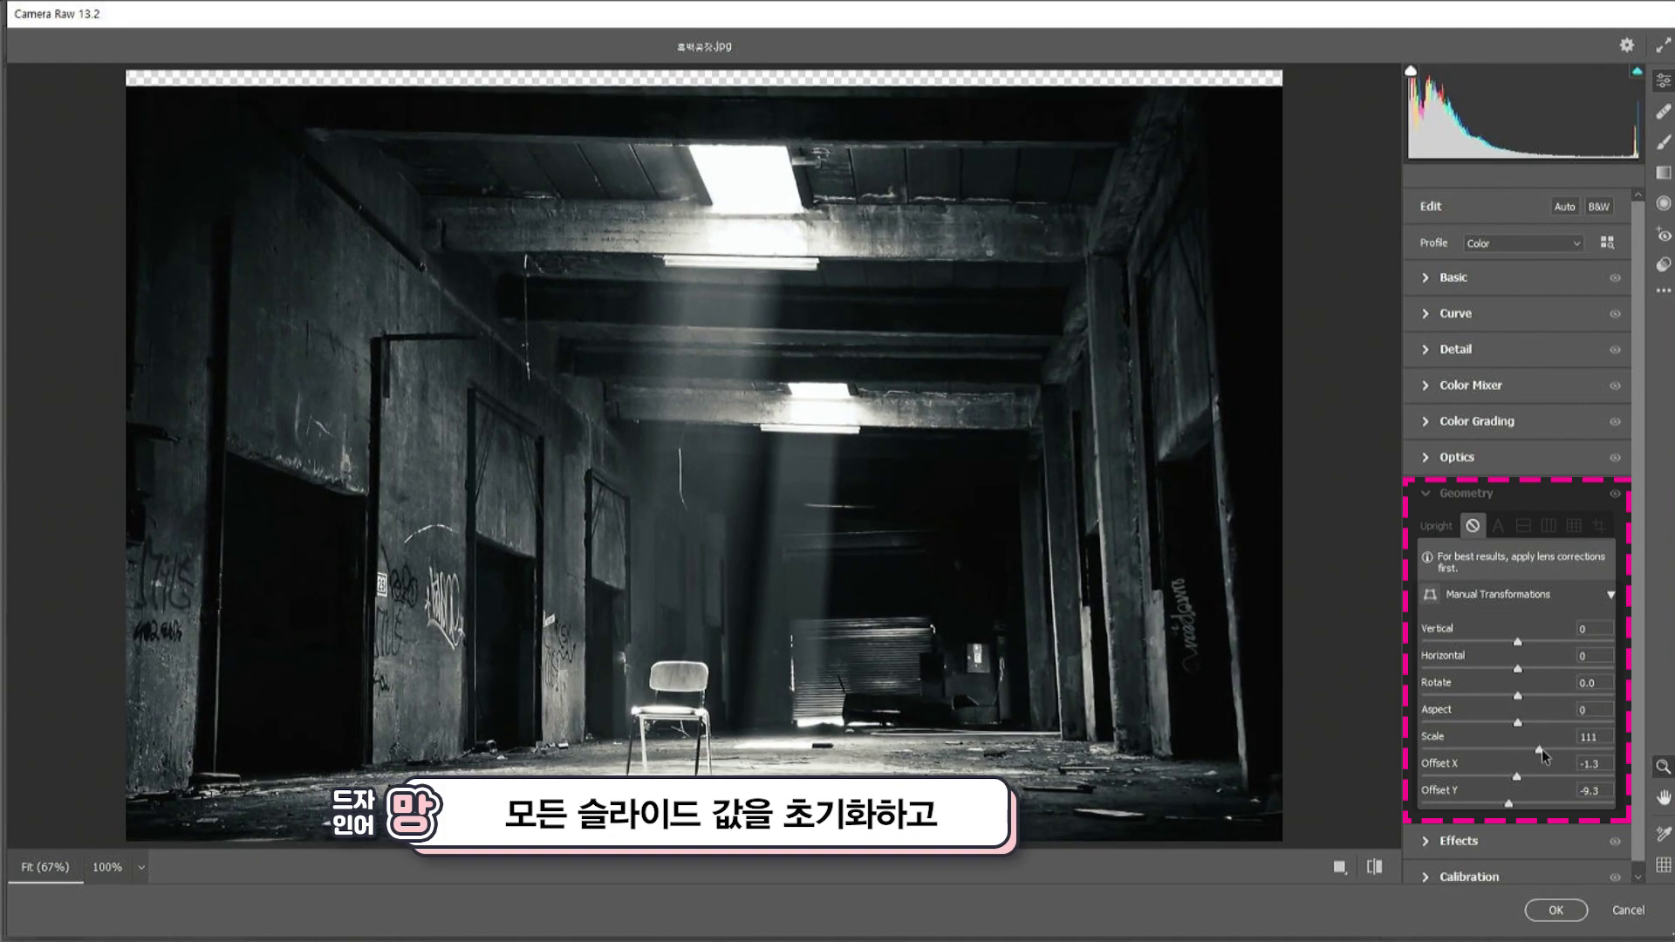
double_click(1539, 749)
double_click(1516, 777)
double_click(1512, 803)
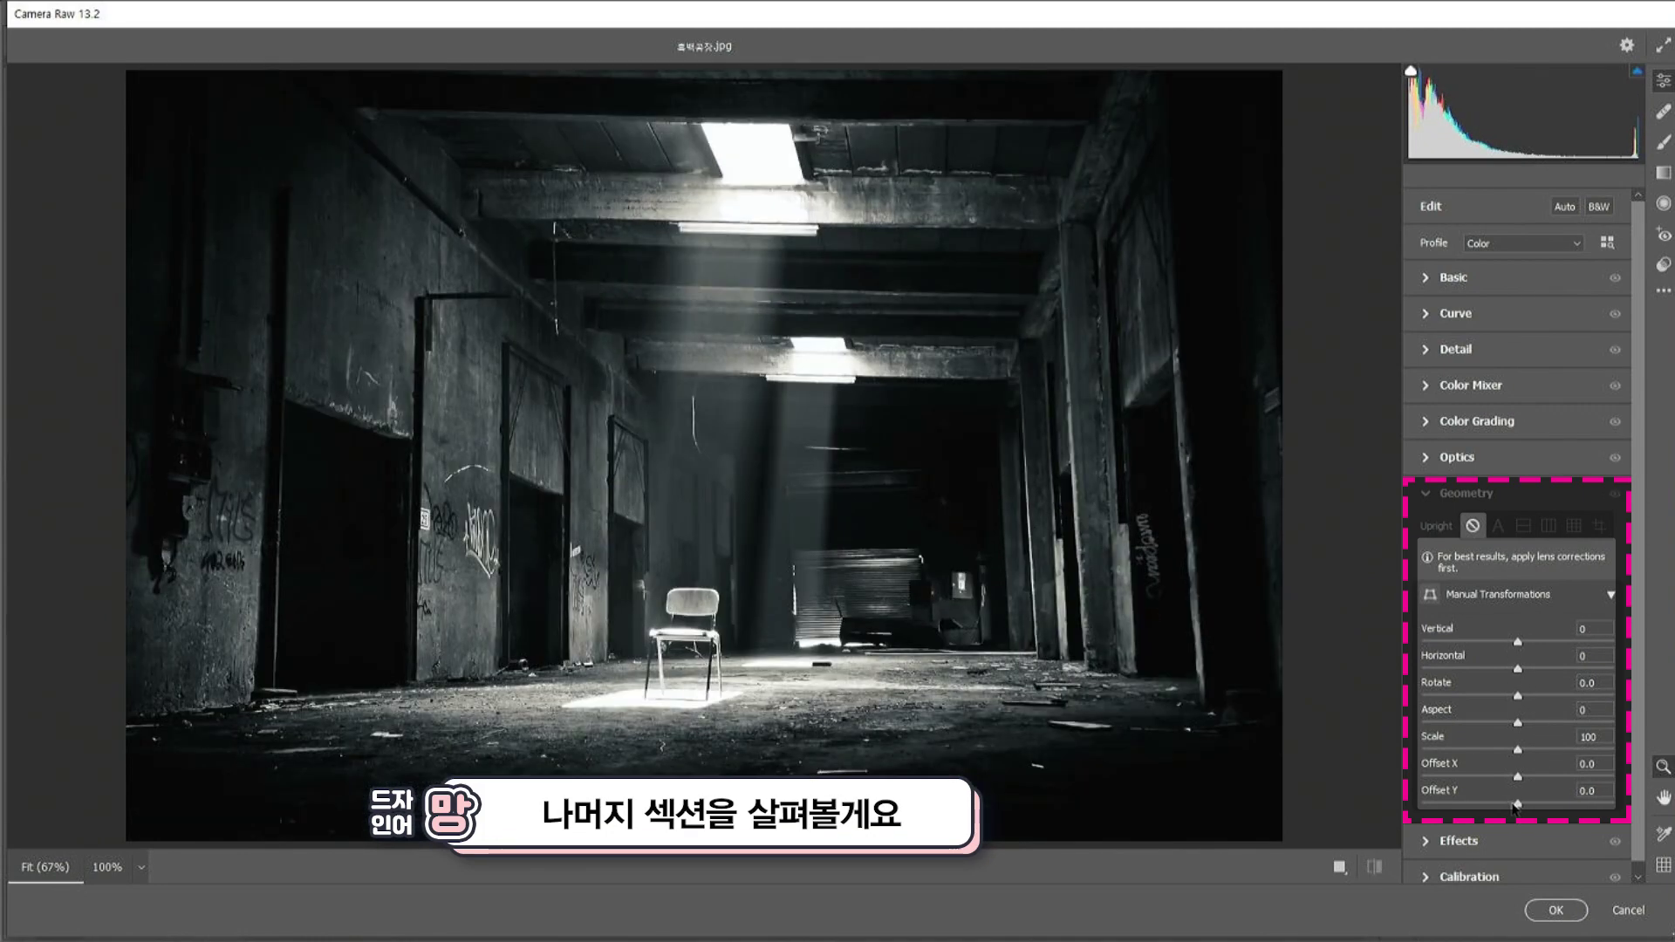
Try the Auto, Level, Vertical and Full Upright corrections on the photo, and set Upright to Guided.
scroll(1499, 539, "down", 1)
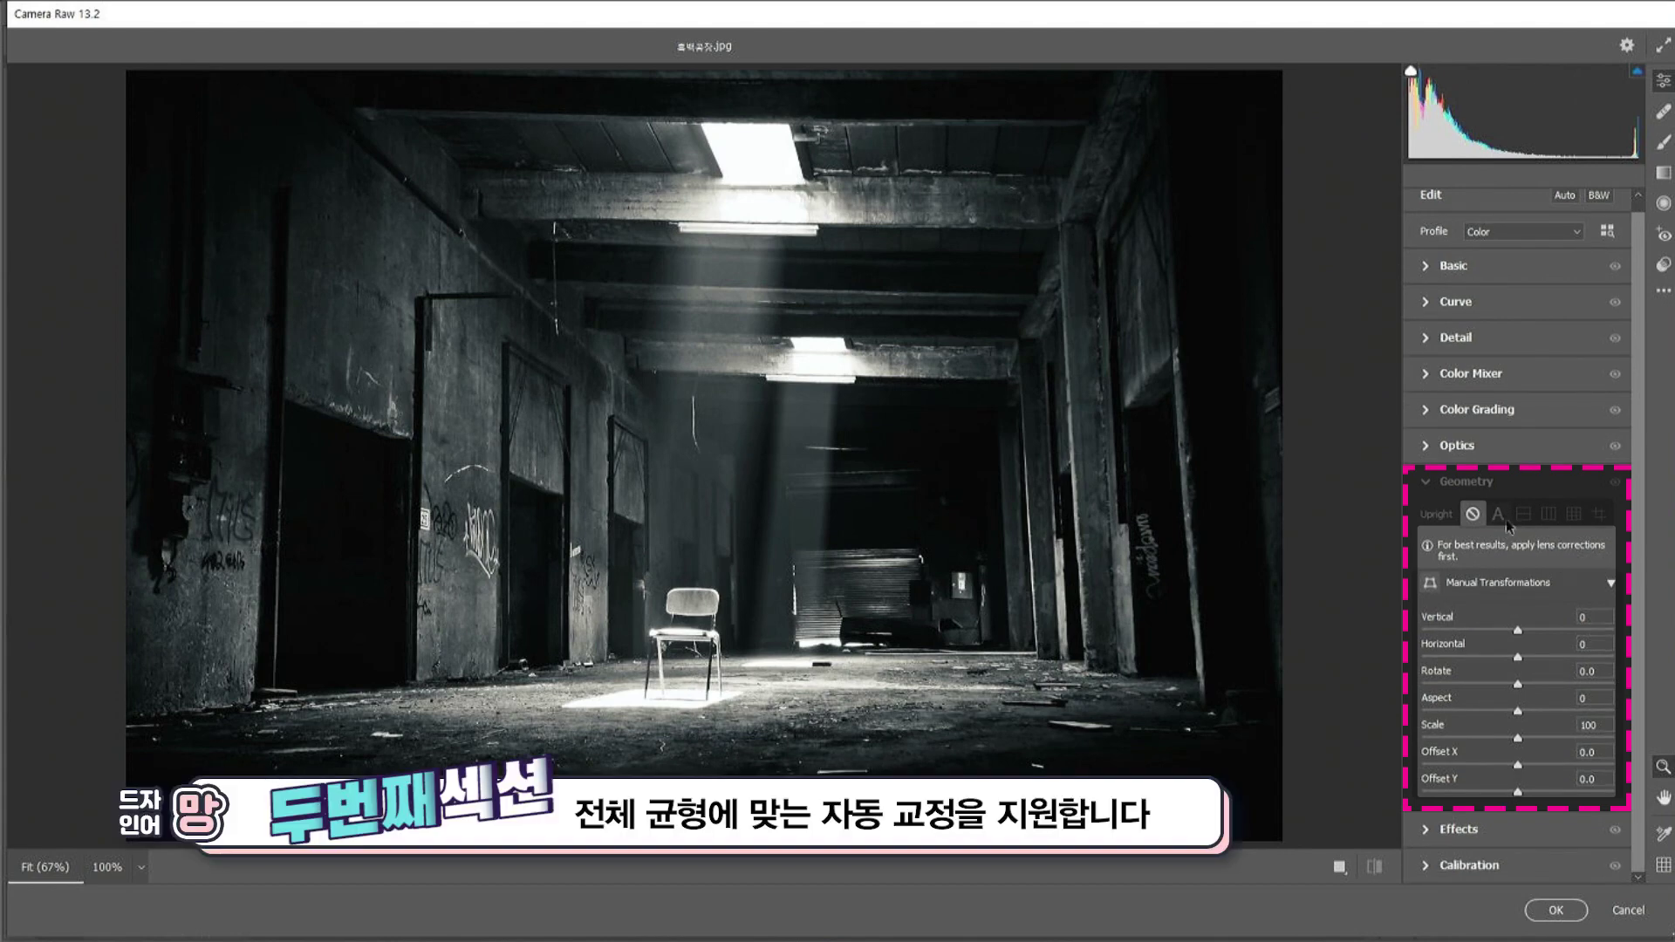
left_click(1505, 521)
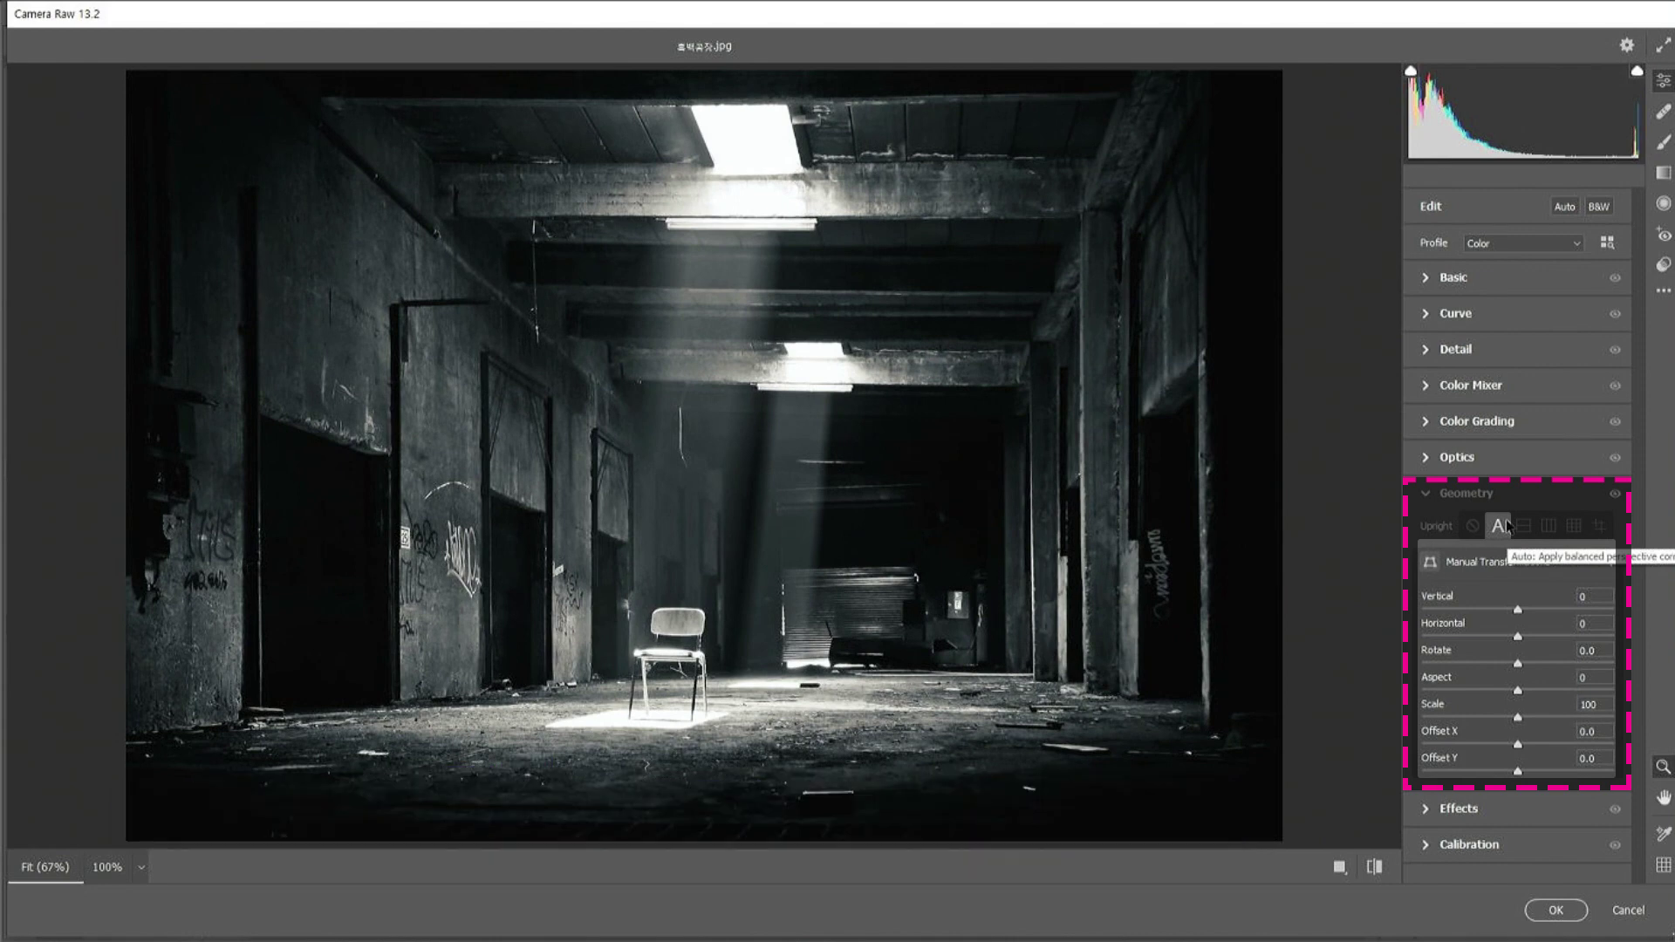
left_click(1522, 529)
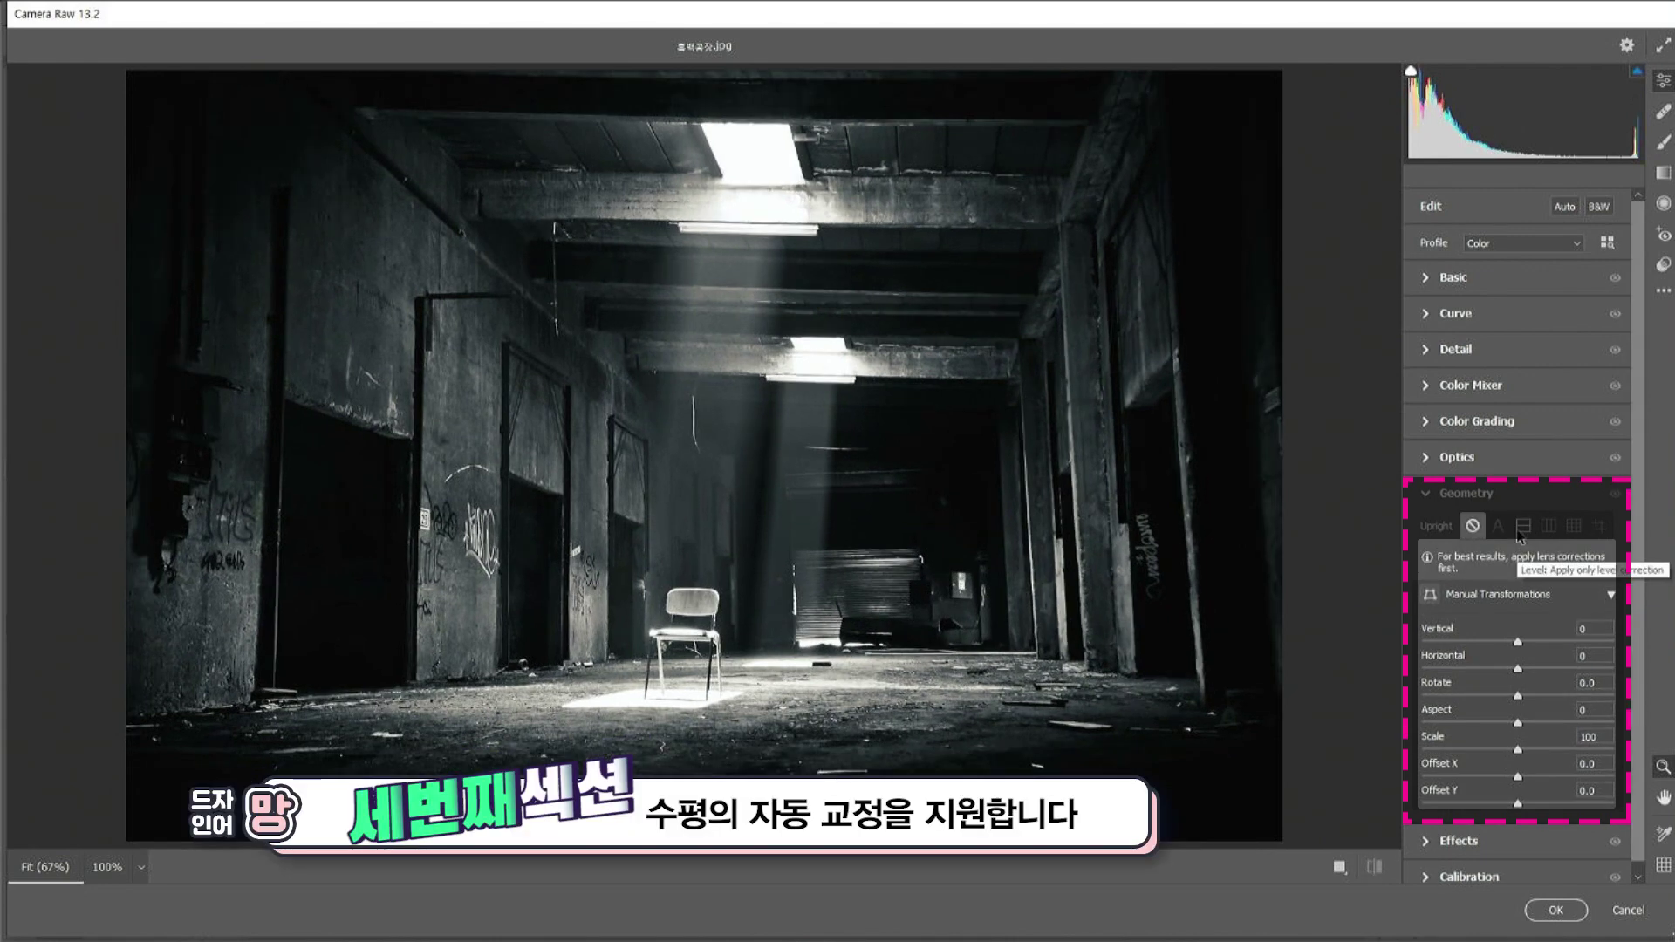
left_click(1521, 528)
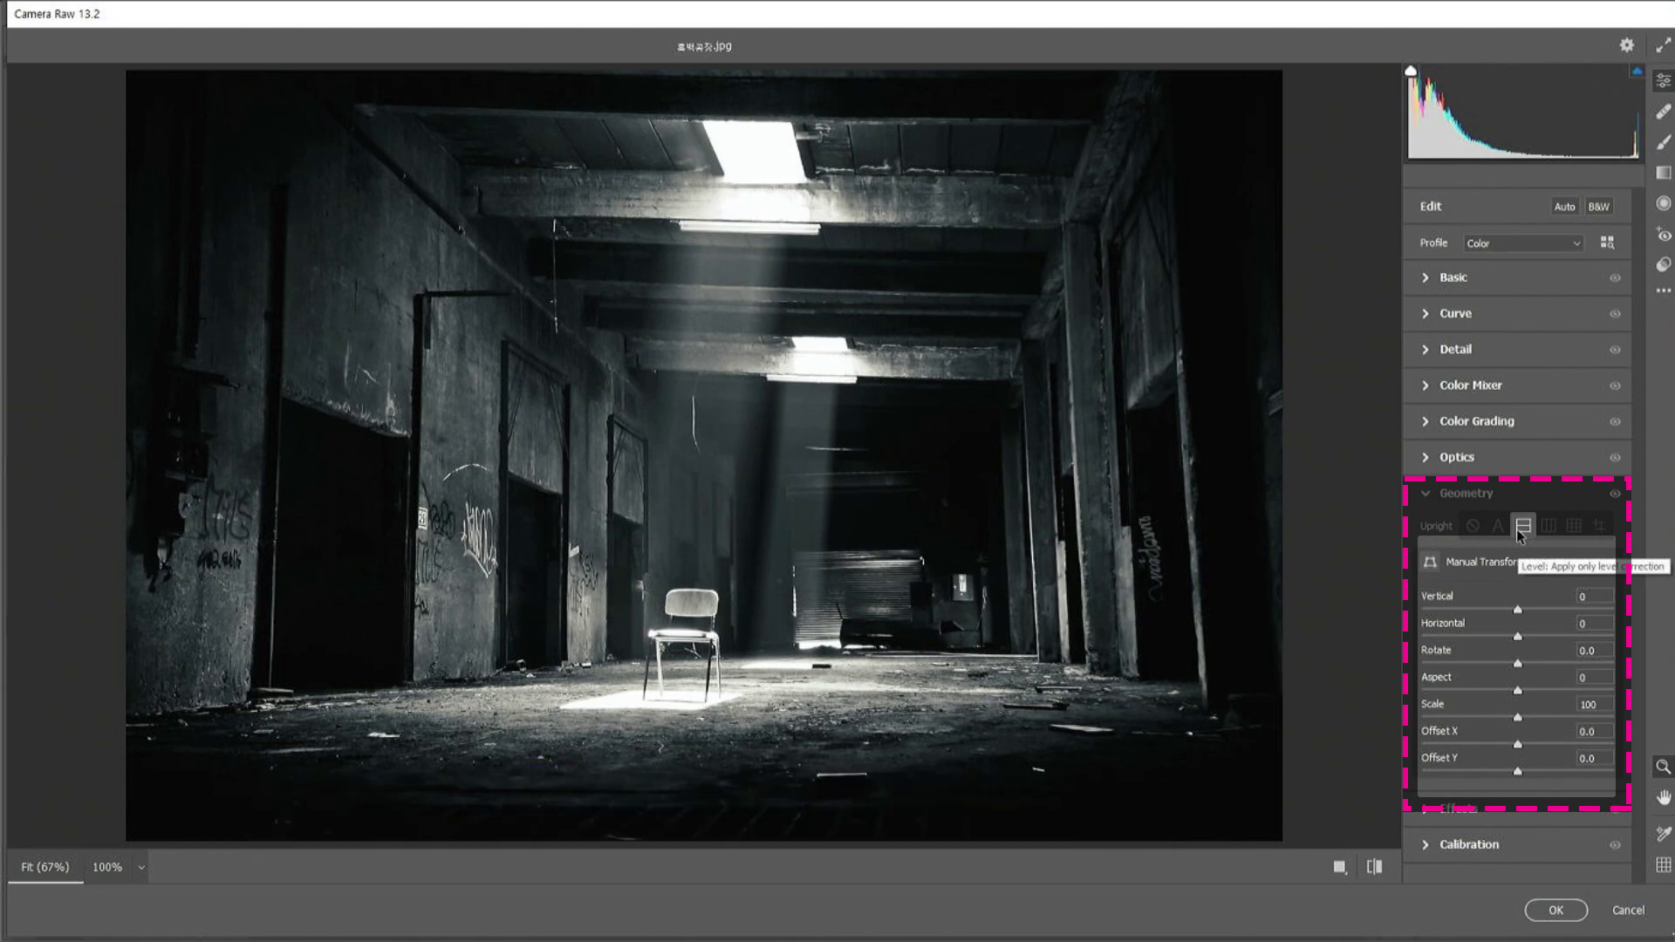
left_click(1472, 527)
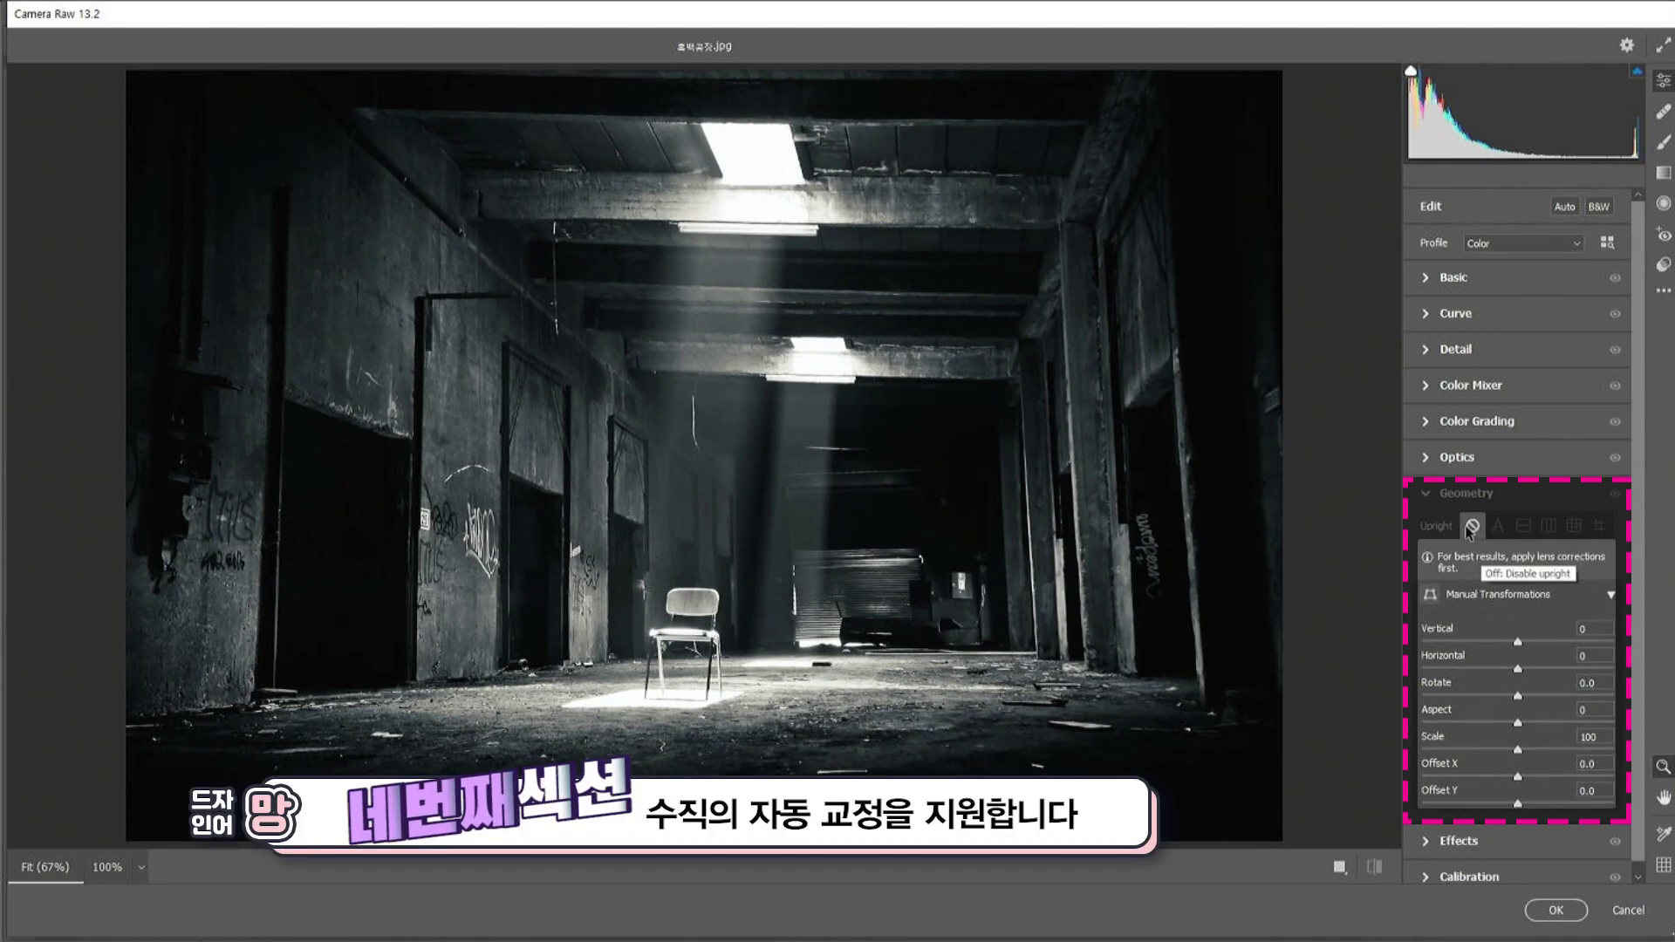
left_click(1548, 526)
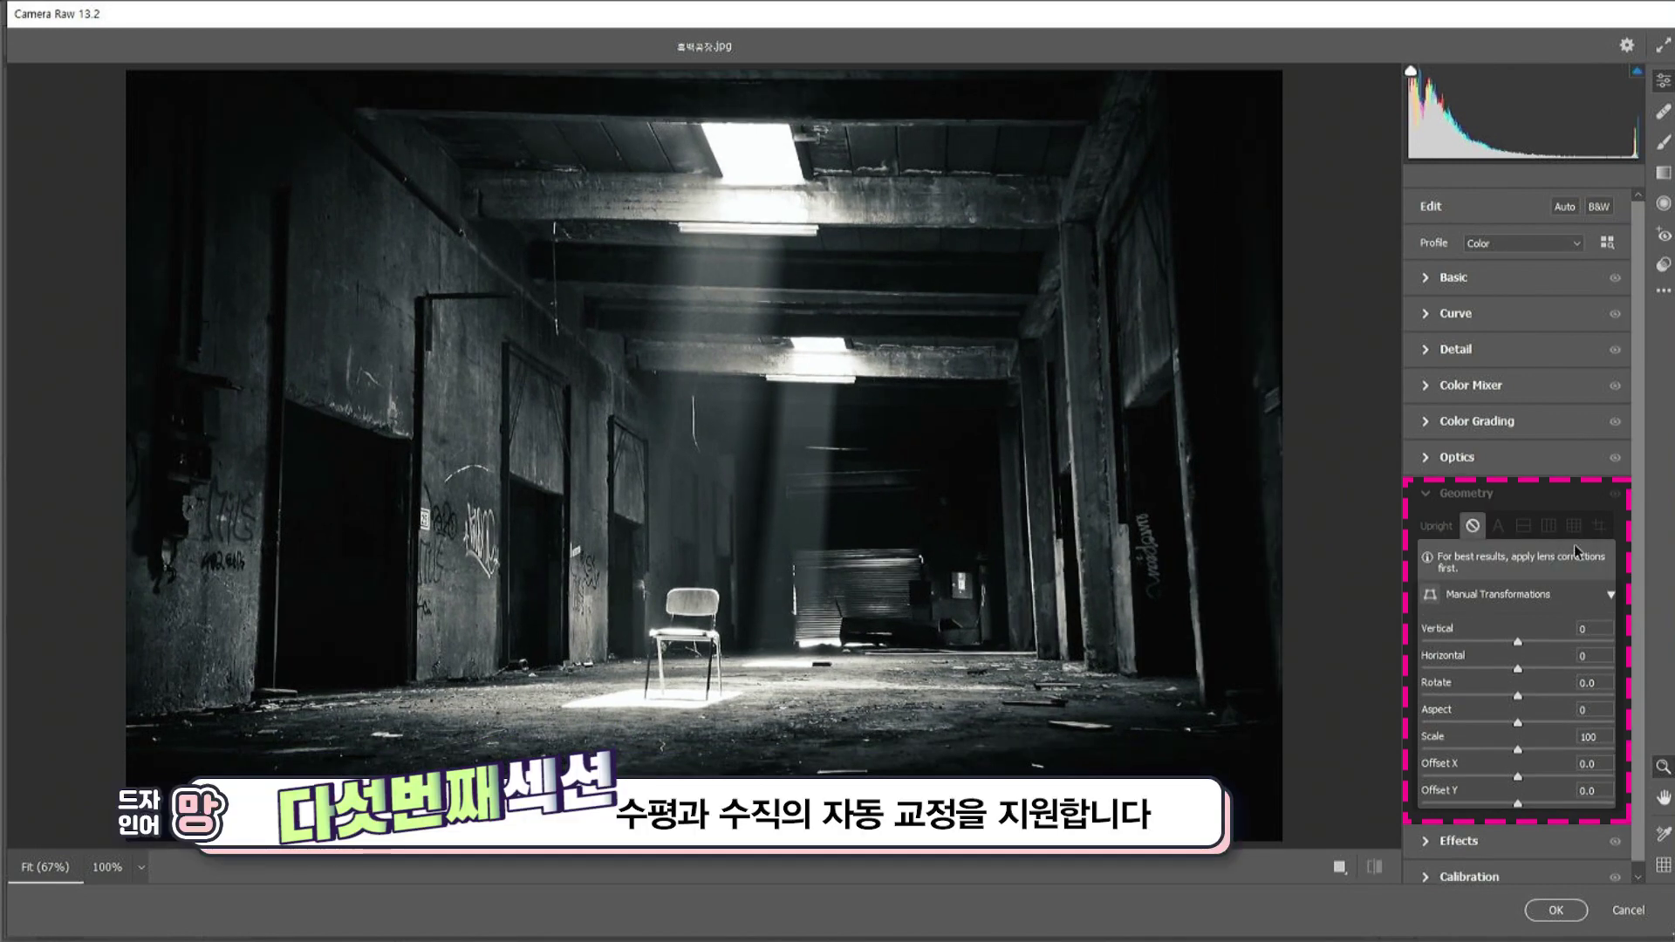
left_click(1574, 526)
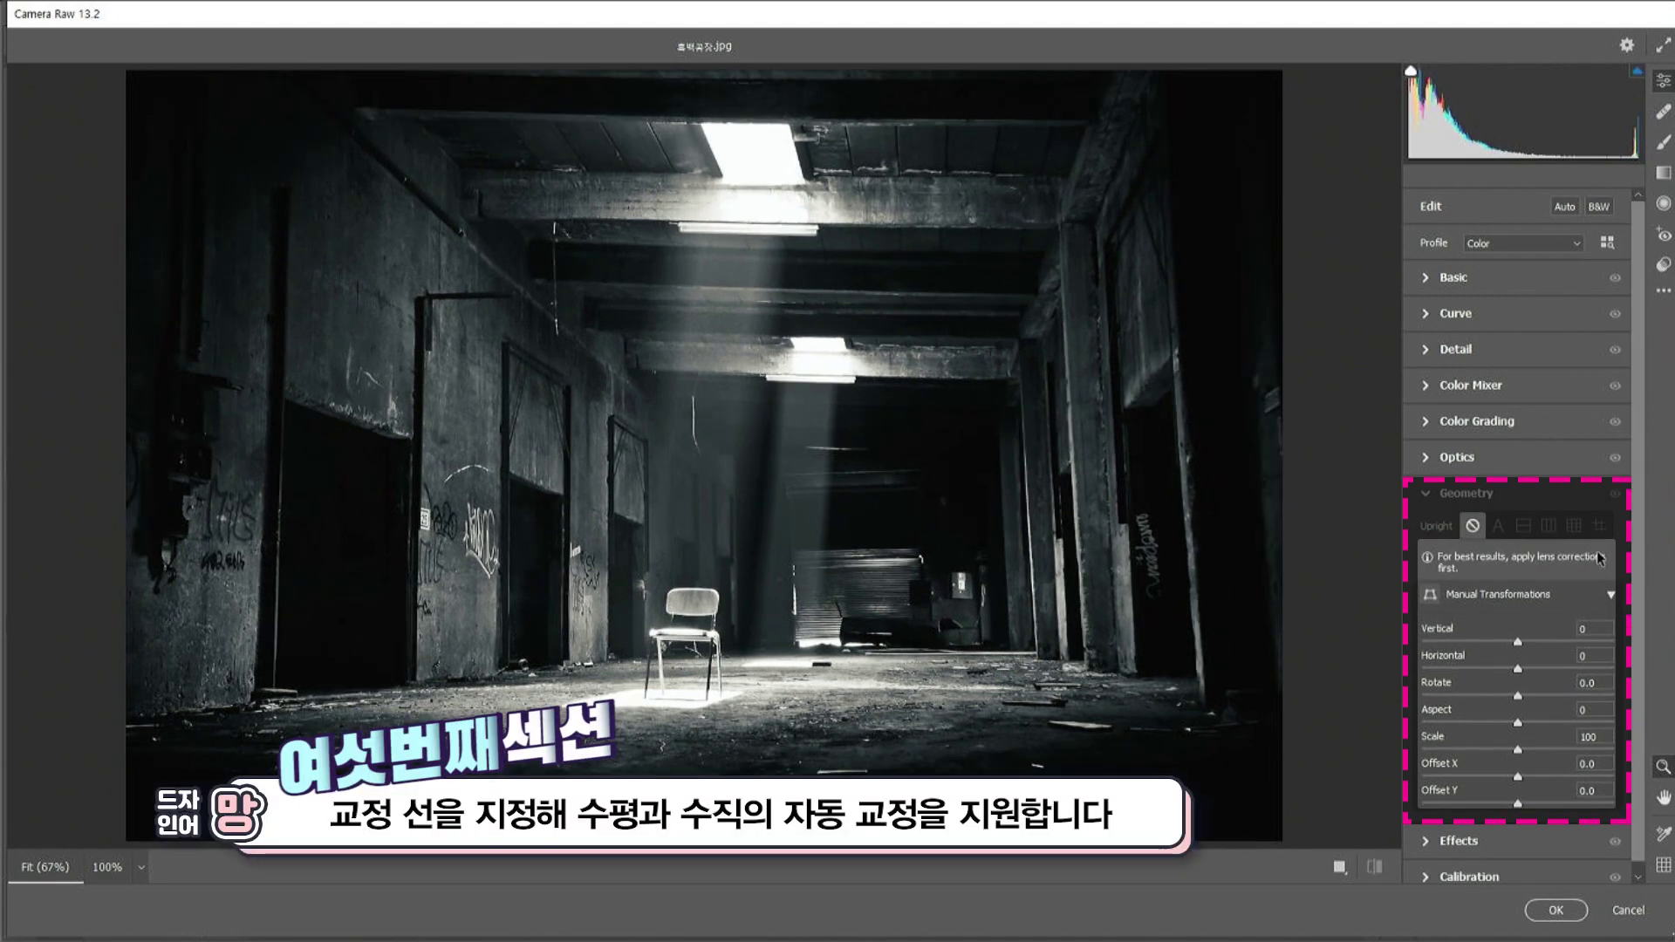
left_click(1599, 526)
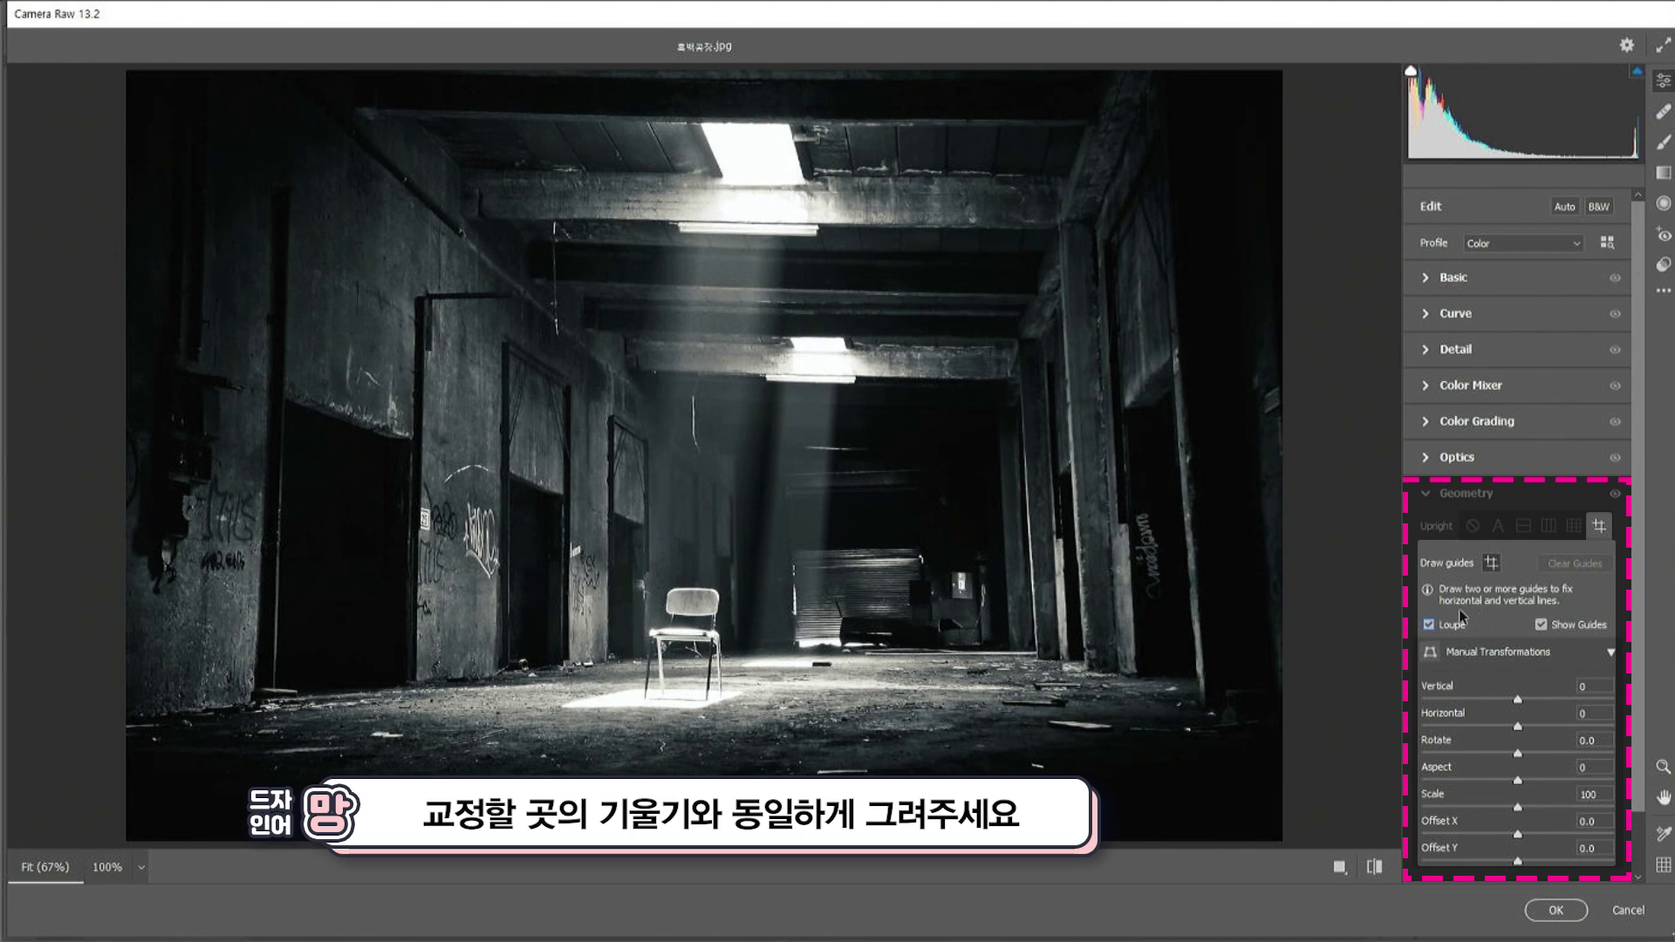
Draw horizontal guides along the top ceiling beam and the rear floor edge, and vertical guides along the right pillar and left wall.
mouse_move(354, 109)
left_mouse_down()
mouse_move(1037, 132)
mouse_move(1082, 119)
left_mouse_up()
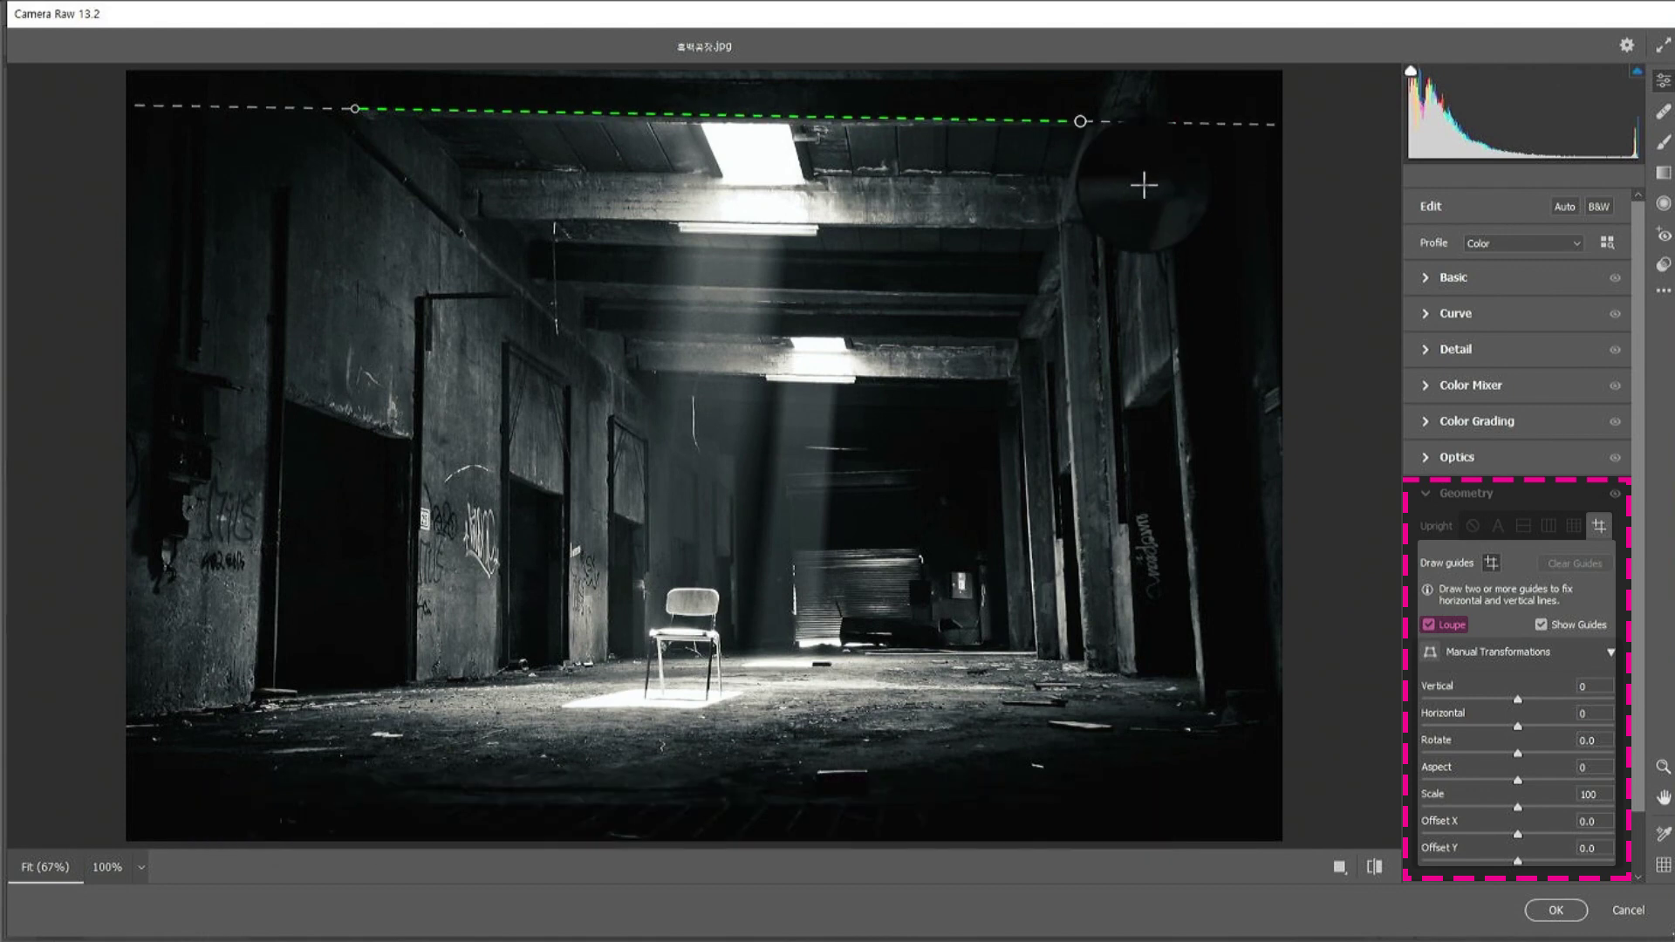
left_click_drag(648, 658, 1035, 654)
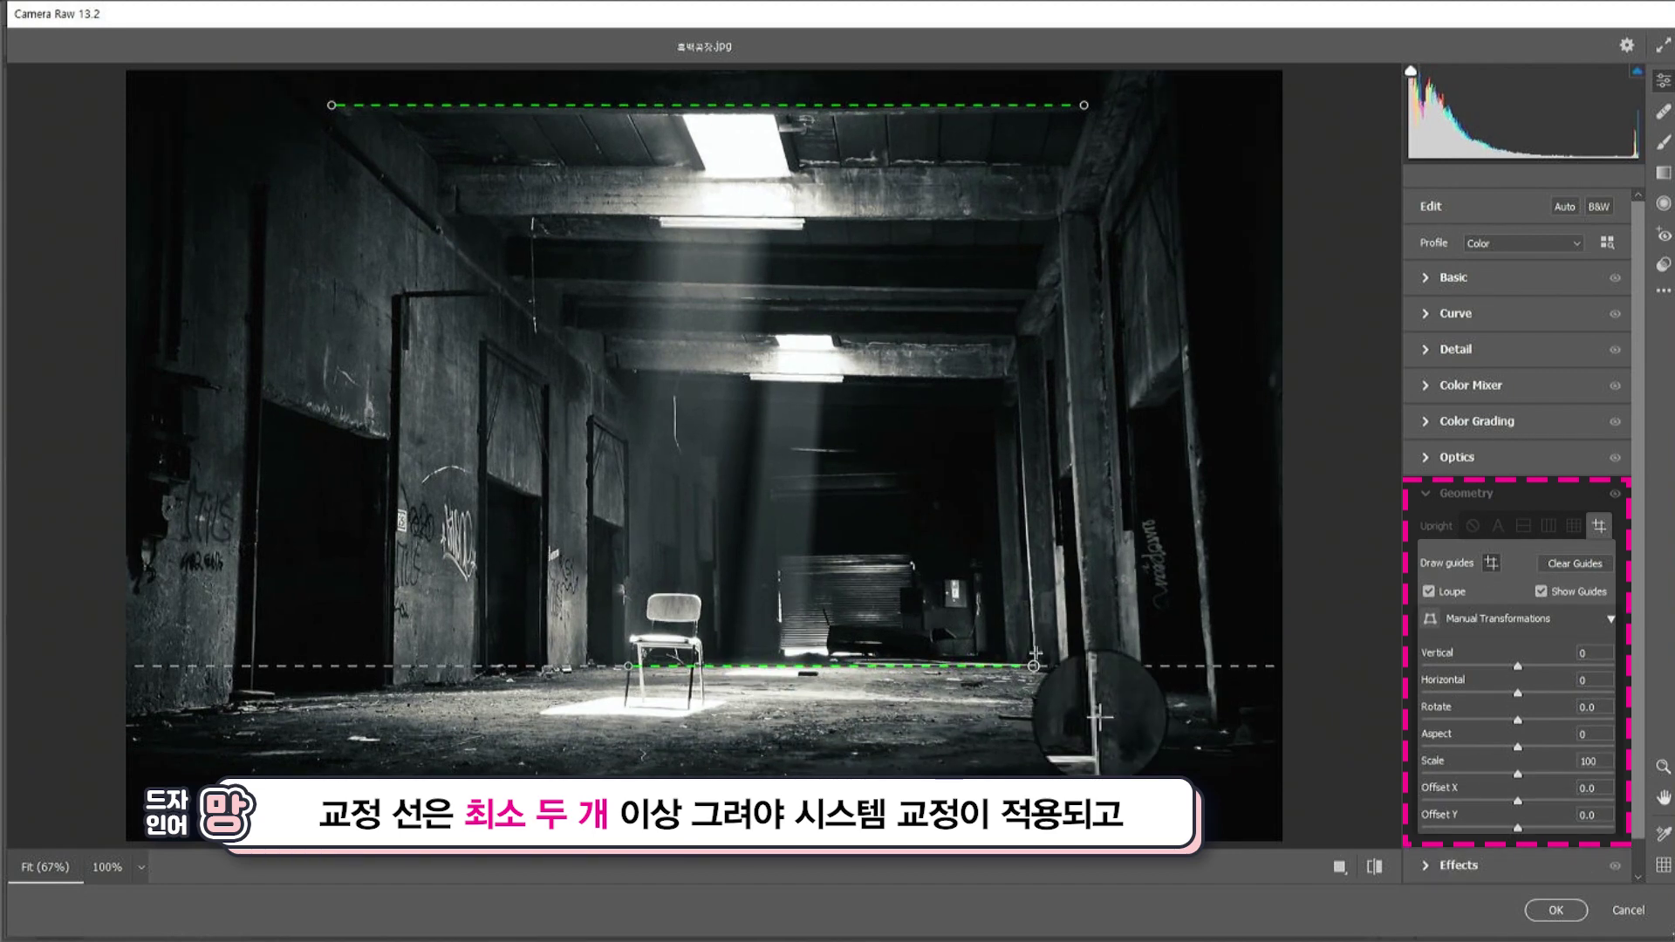
left_click_drag(1061, 208, 1091, 672)
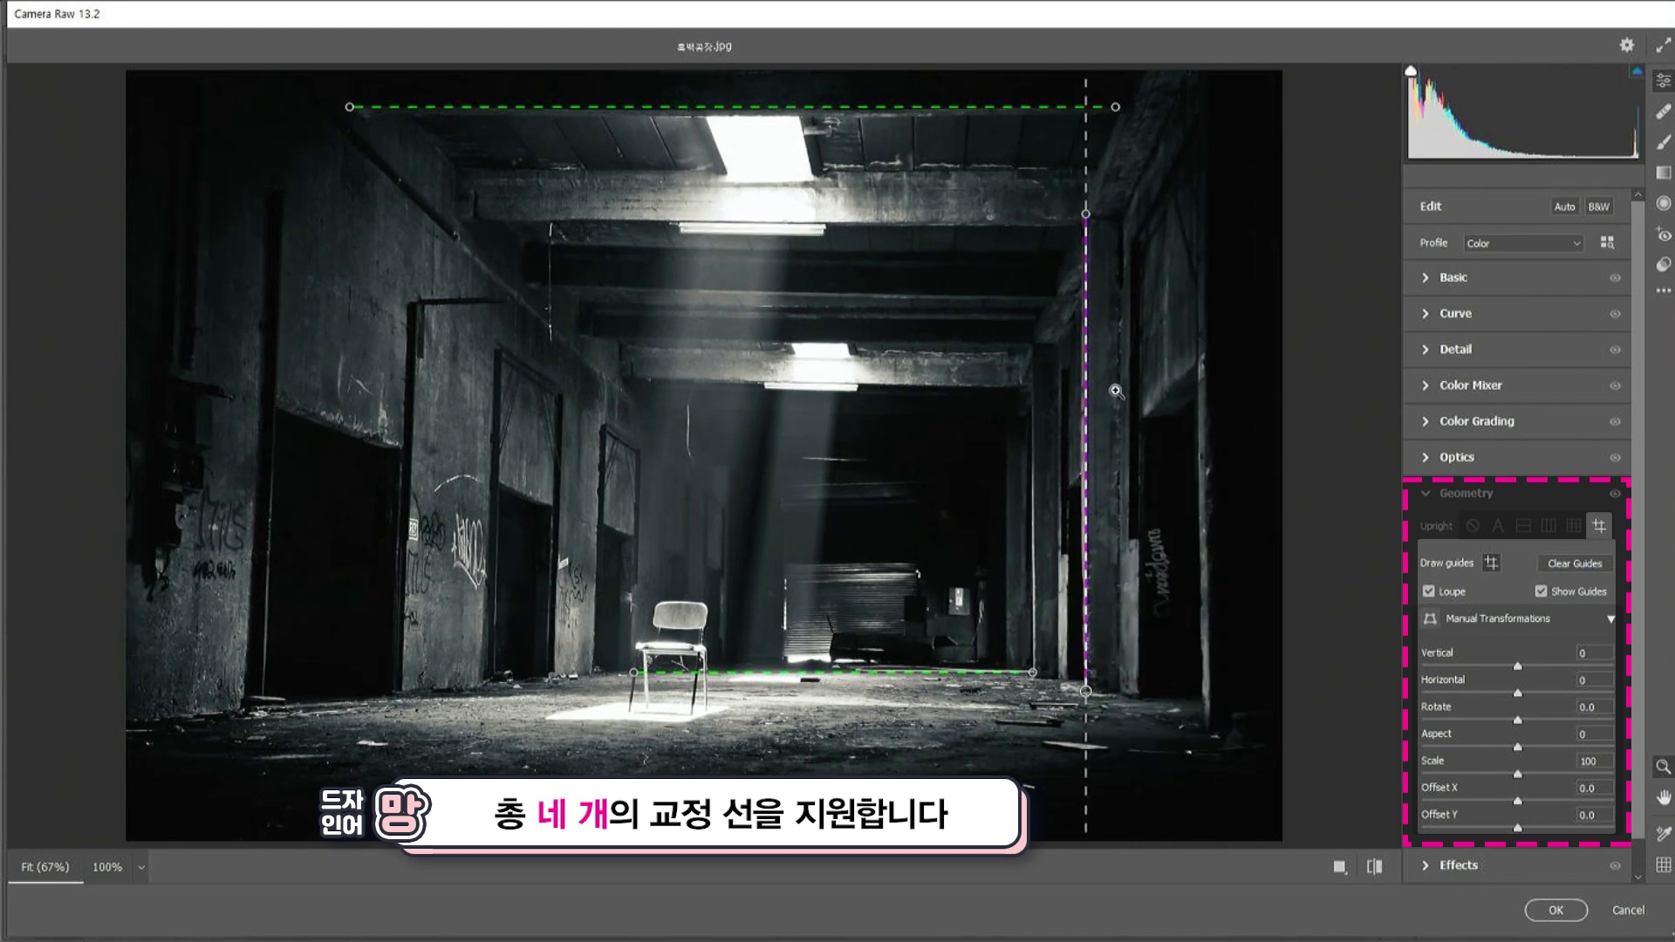
left_click_drag(418, 219, 405, 710)
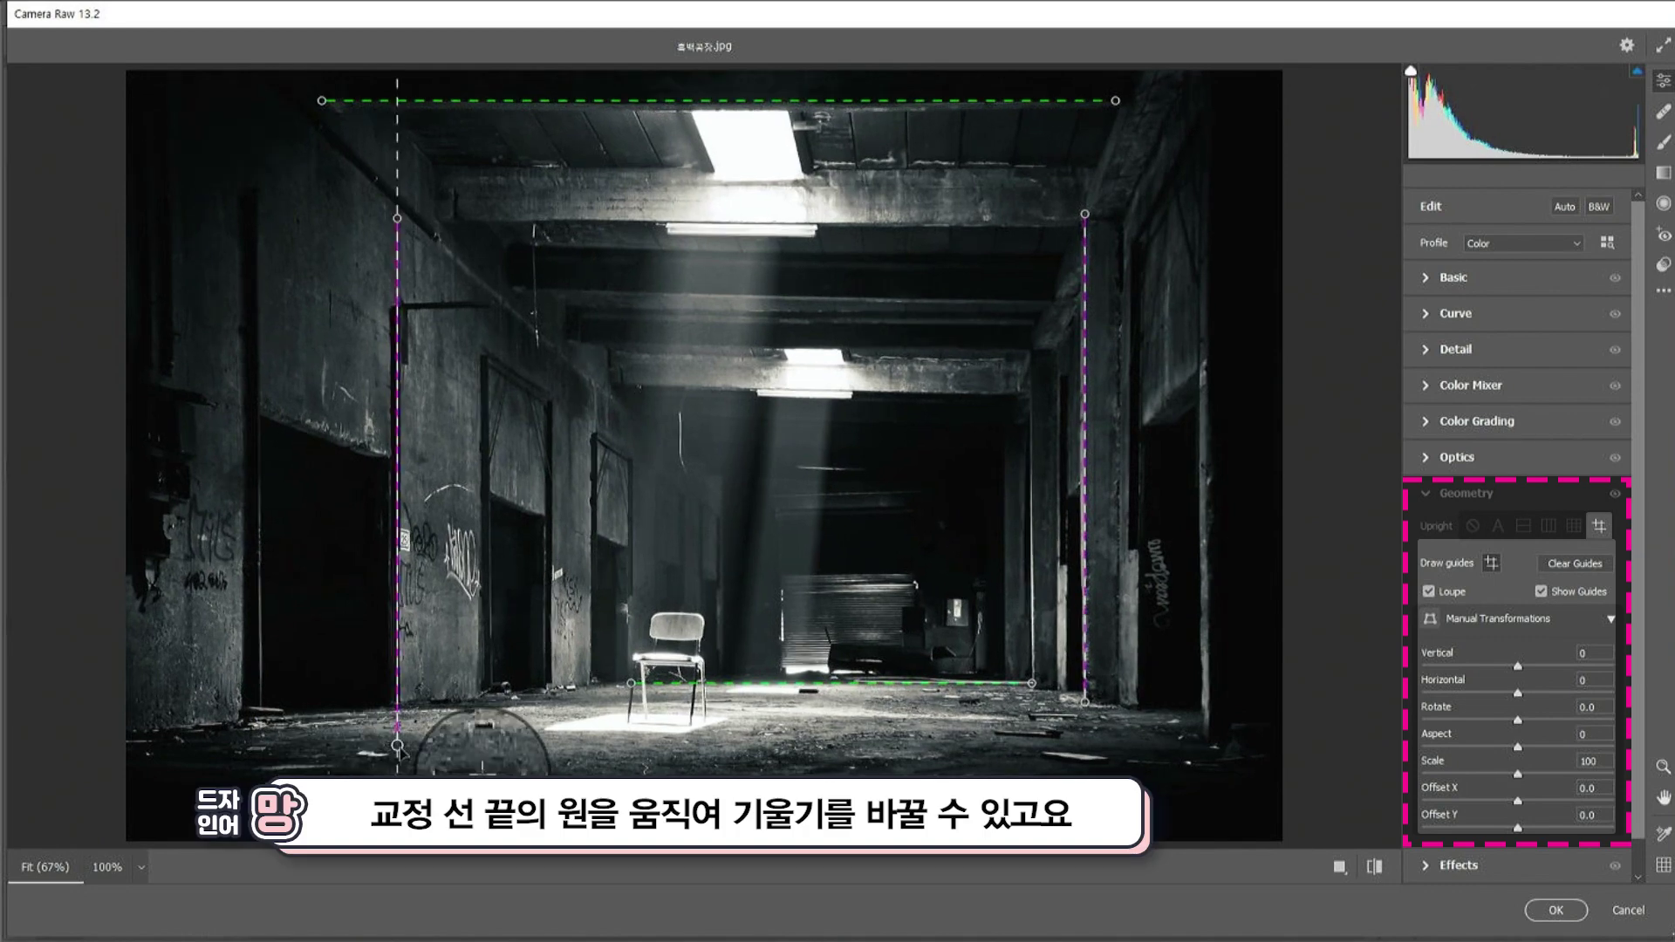
Move the left vertical guide to the outer edge of the large doorway, adjusting its angle, and delete that guide.
left_click_drag(399, 748, 392, 746)
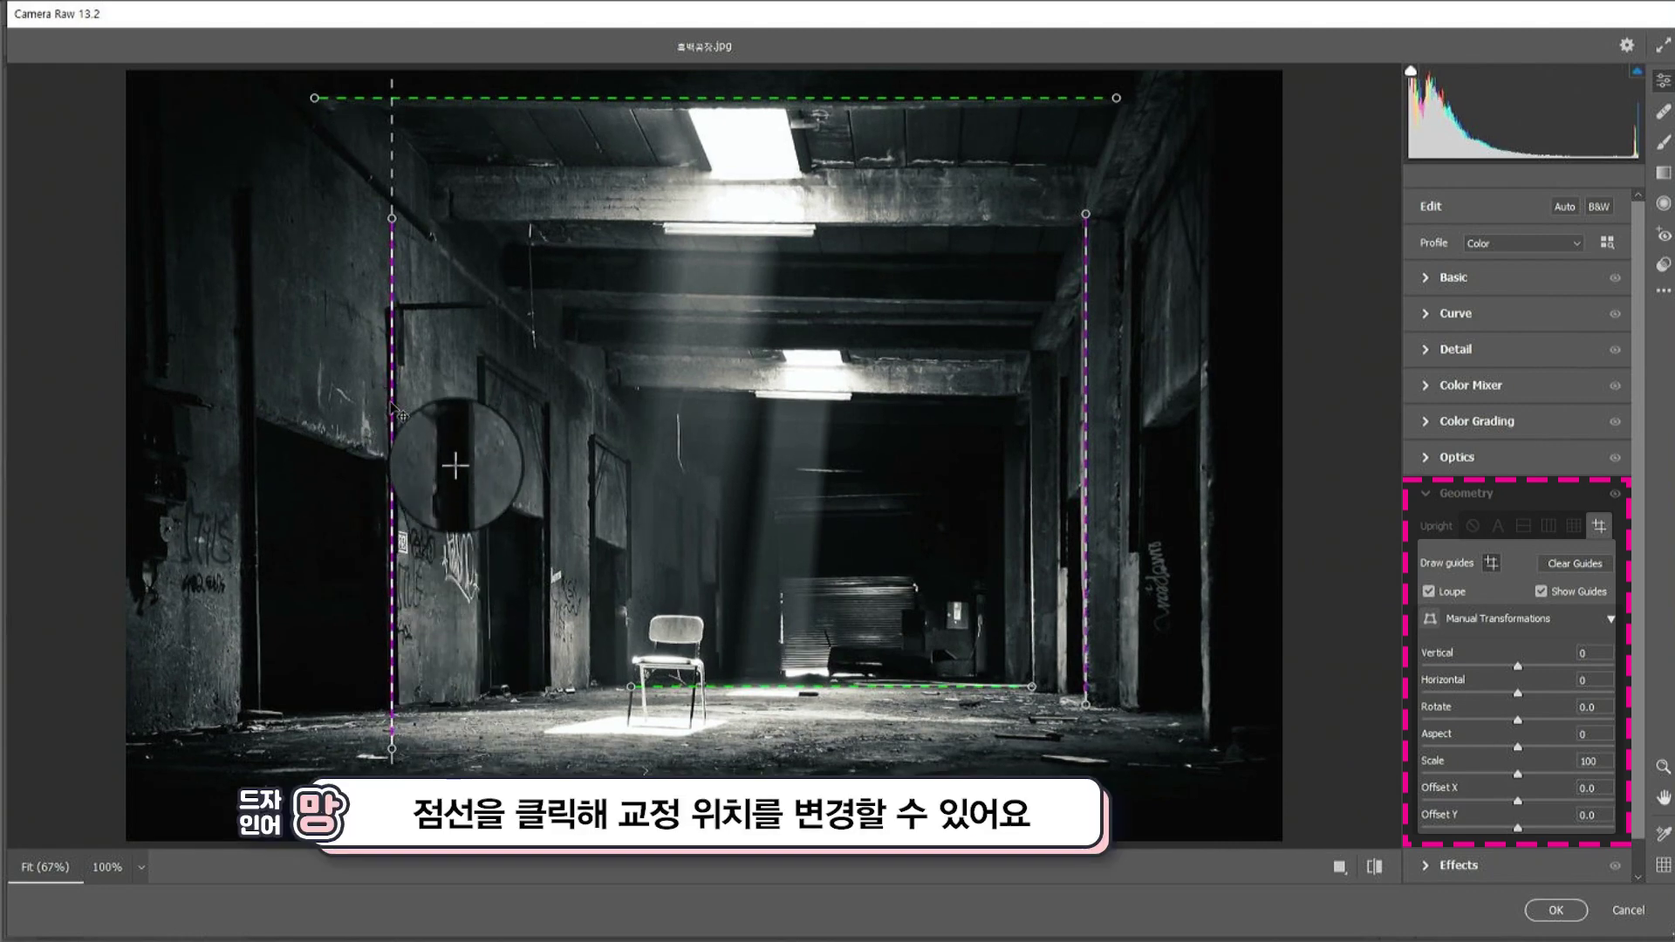
left_click_drag(391, 411, 249, 416)
left_click_drag(250, 741, 261, 780)
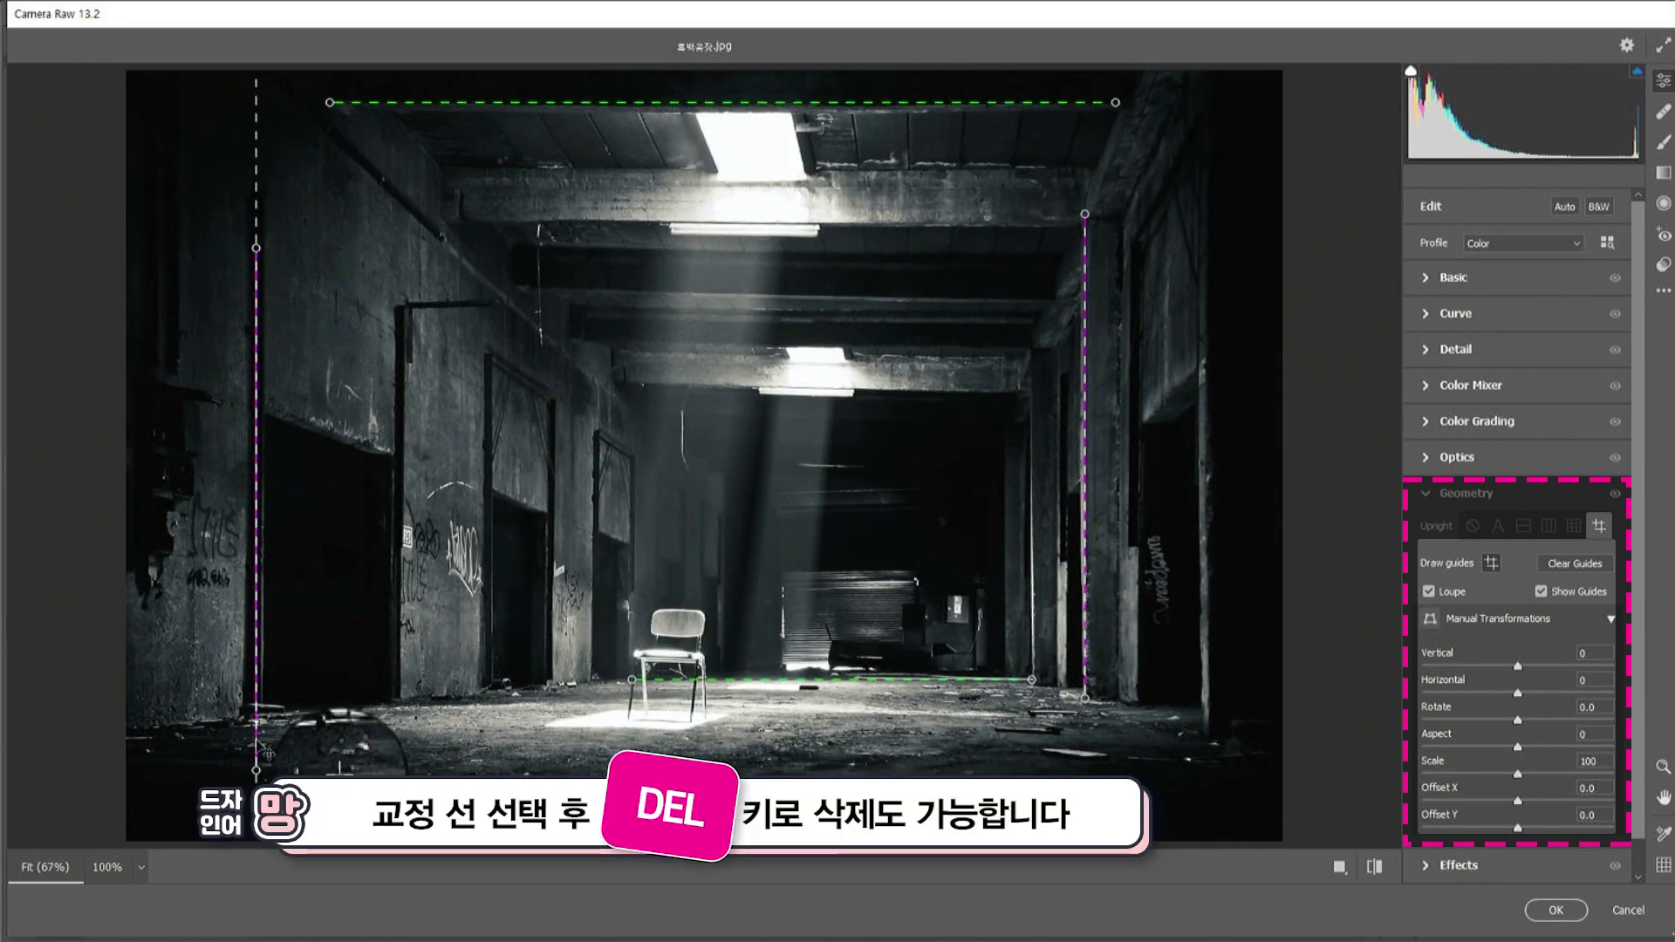
key("Delete")
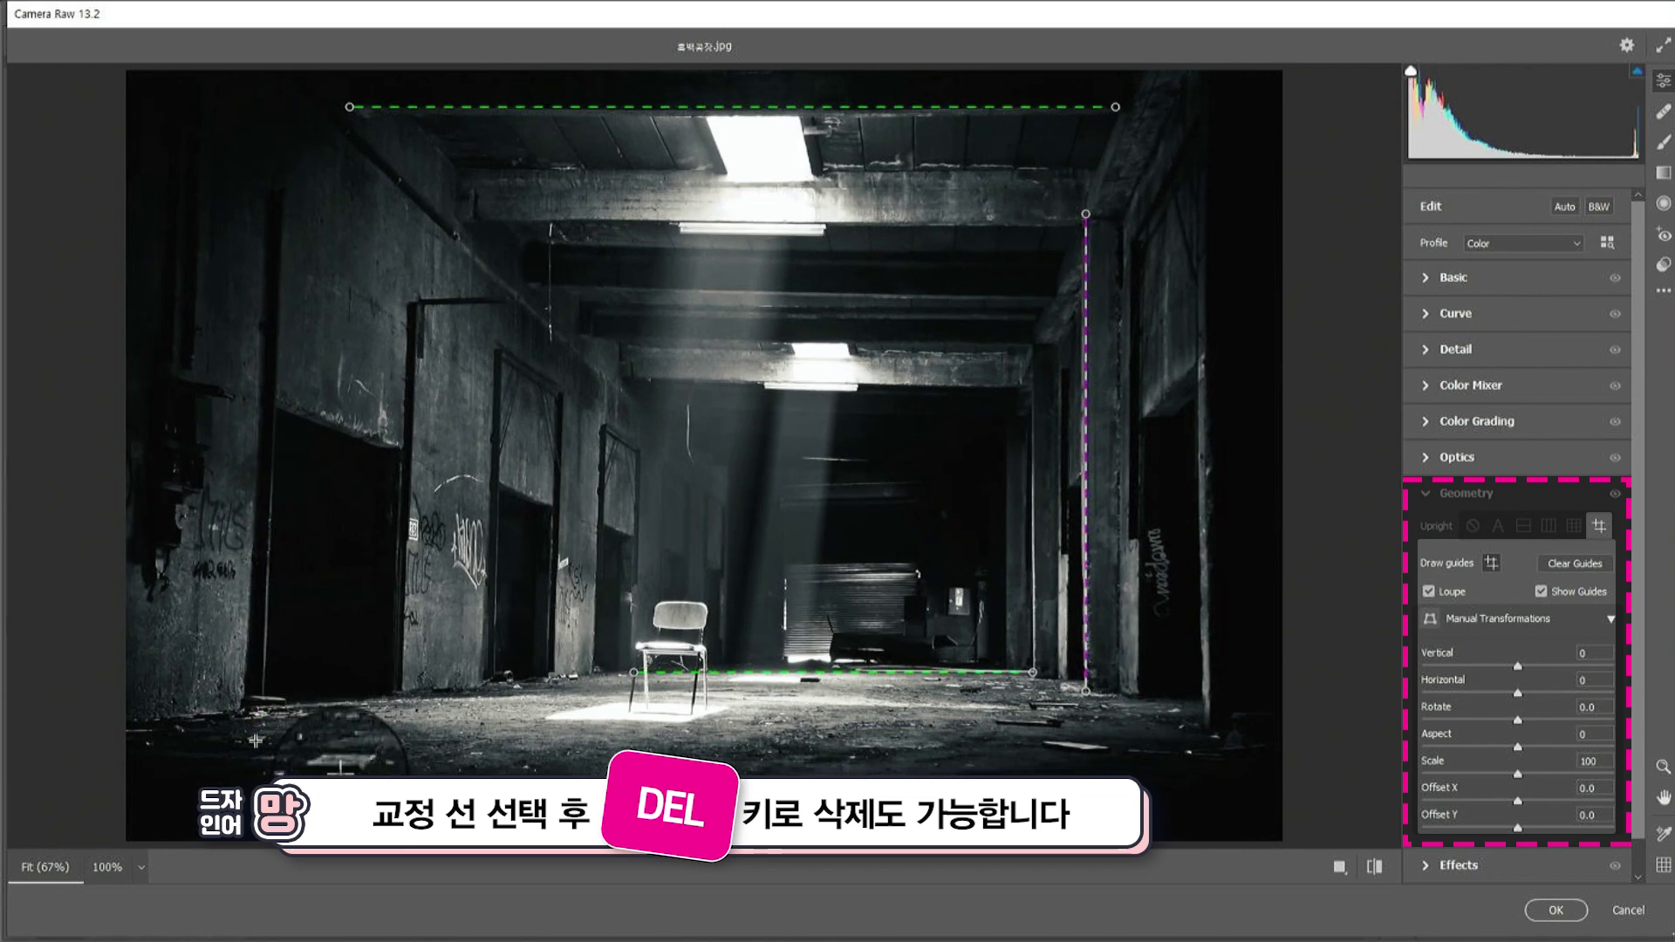
Move the floor guide up to the rear ceiling light and try adding a third horizontal guide along the floor.
left_click_drag(833, 672, 815, 377)
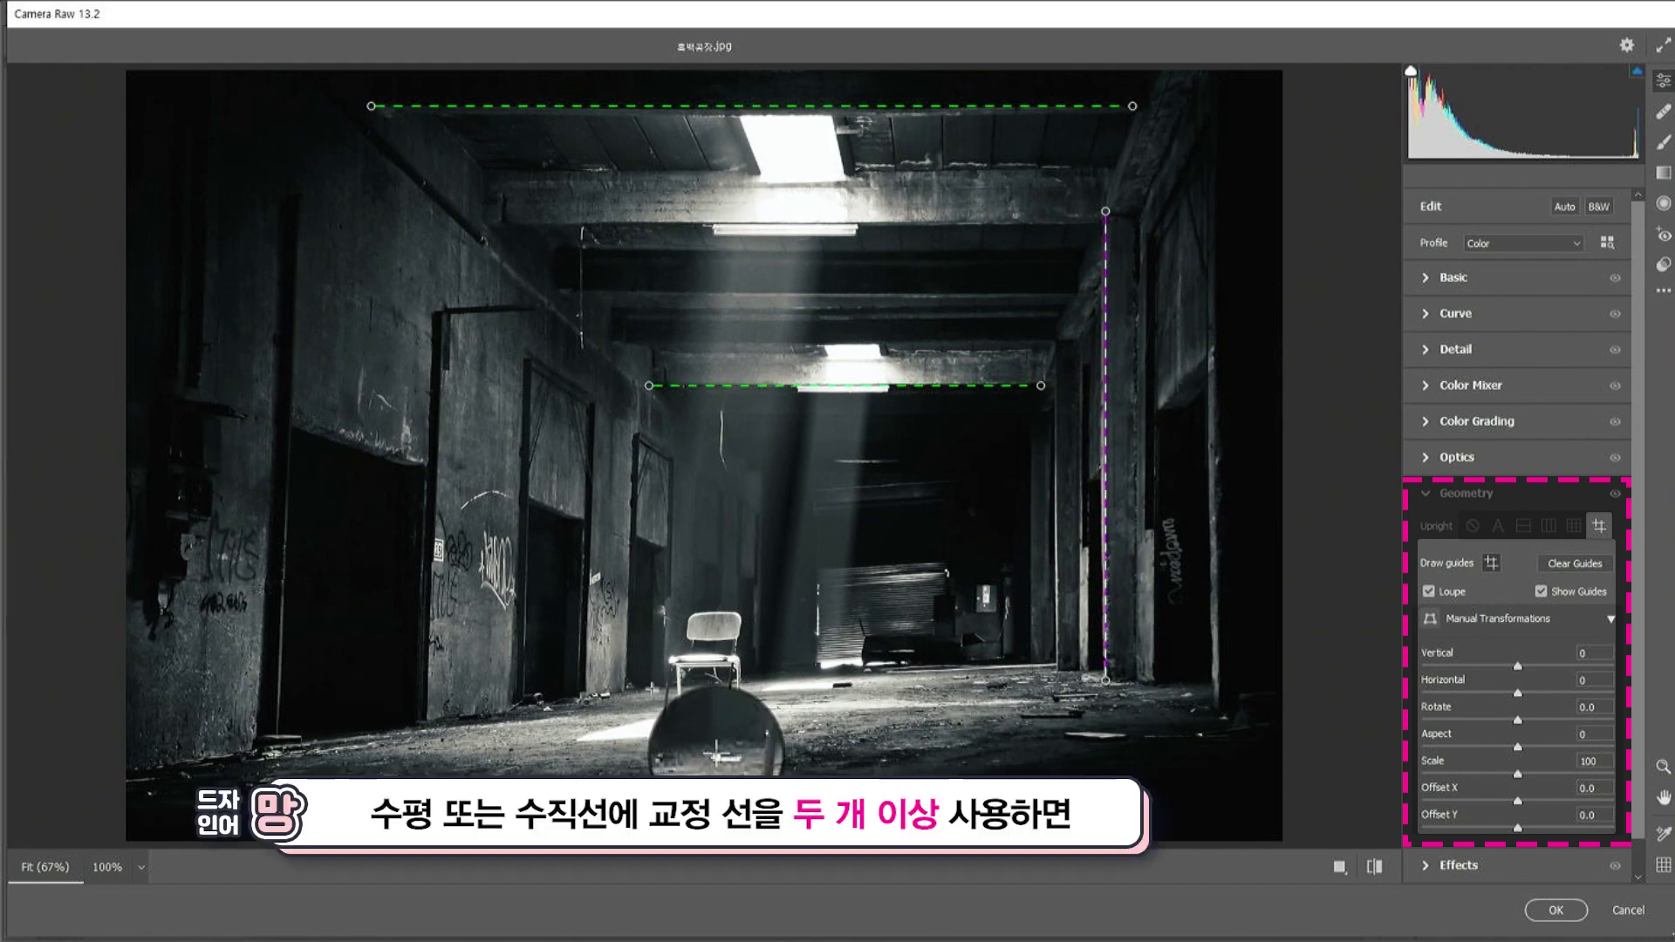
left_click_drag(652, 689, 1053, 668)
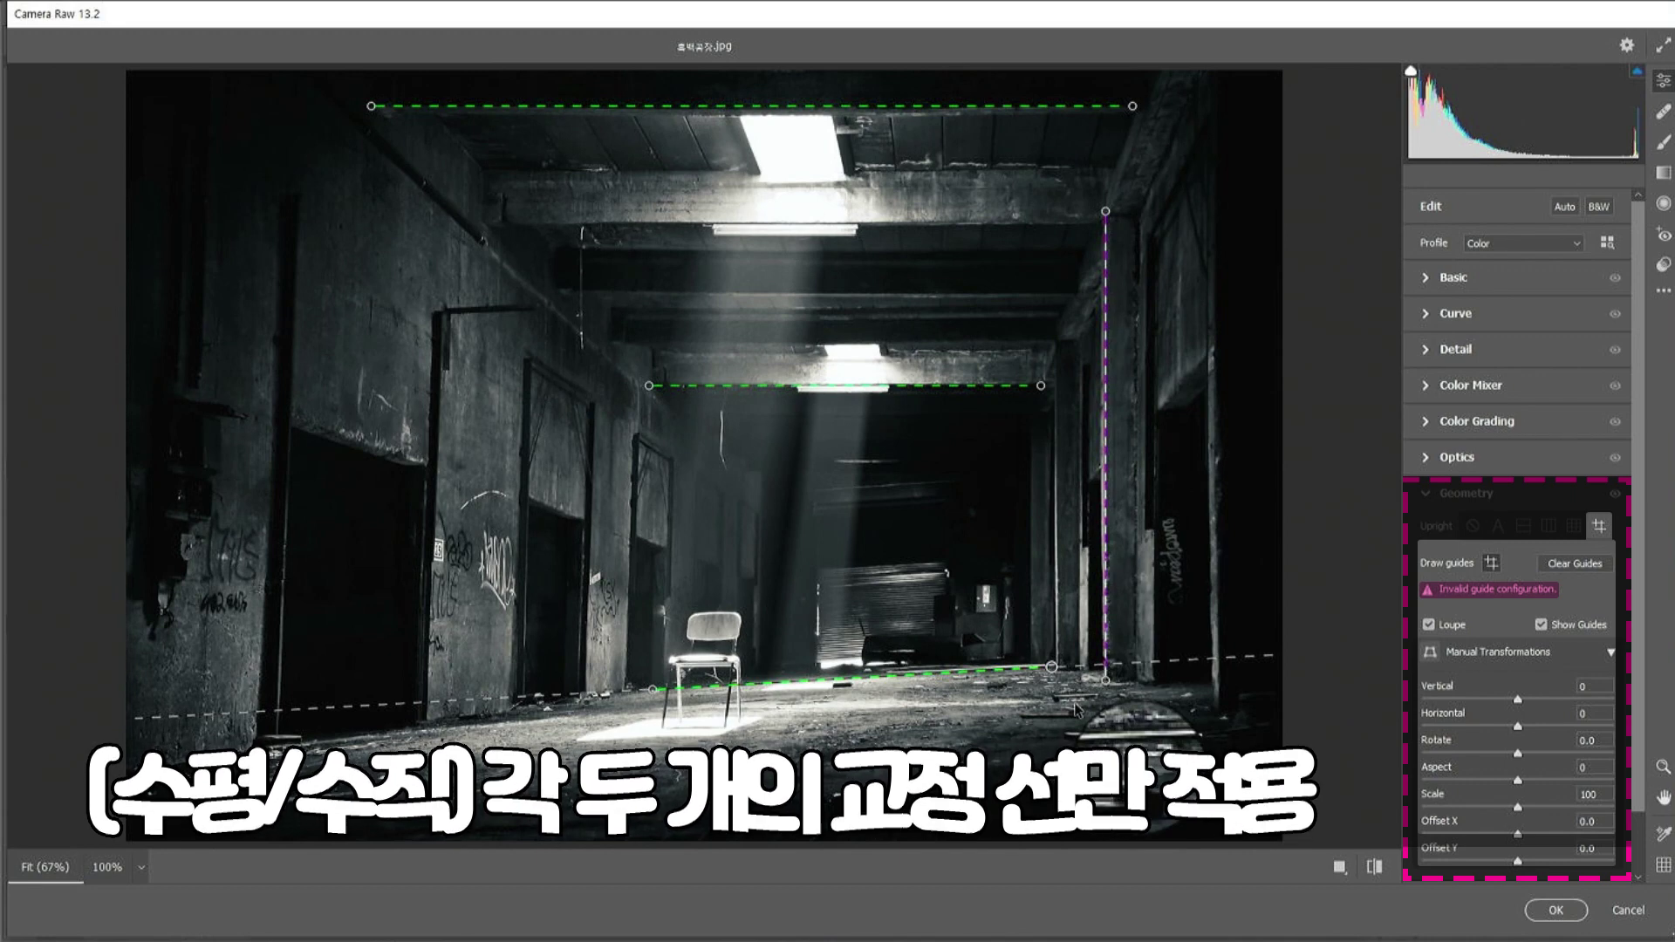
key("Delete")
Draw a vertical guide along the large left doorway's outer edge and realign the lower horizontal guide with the rear floor edge.
left_click_drag(303, 202, 305, 759)
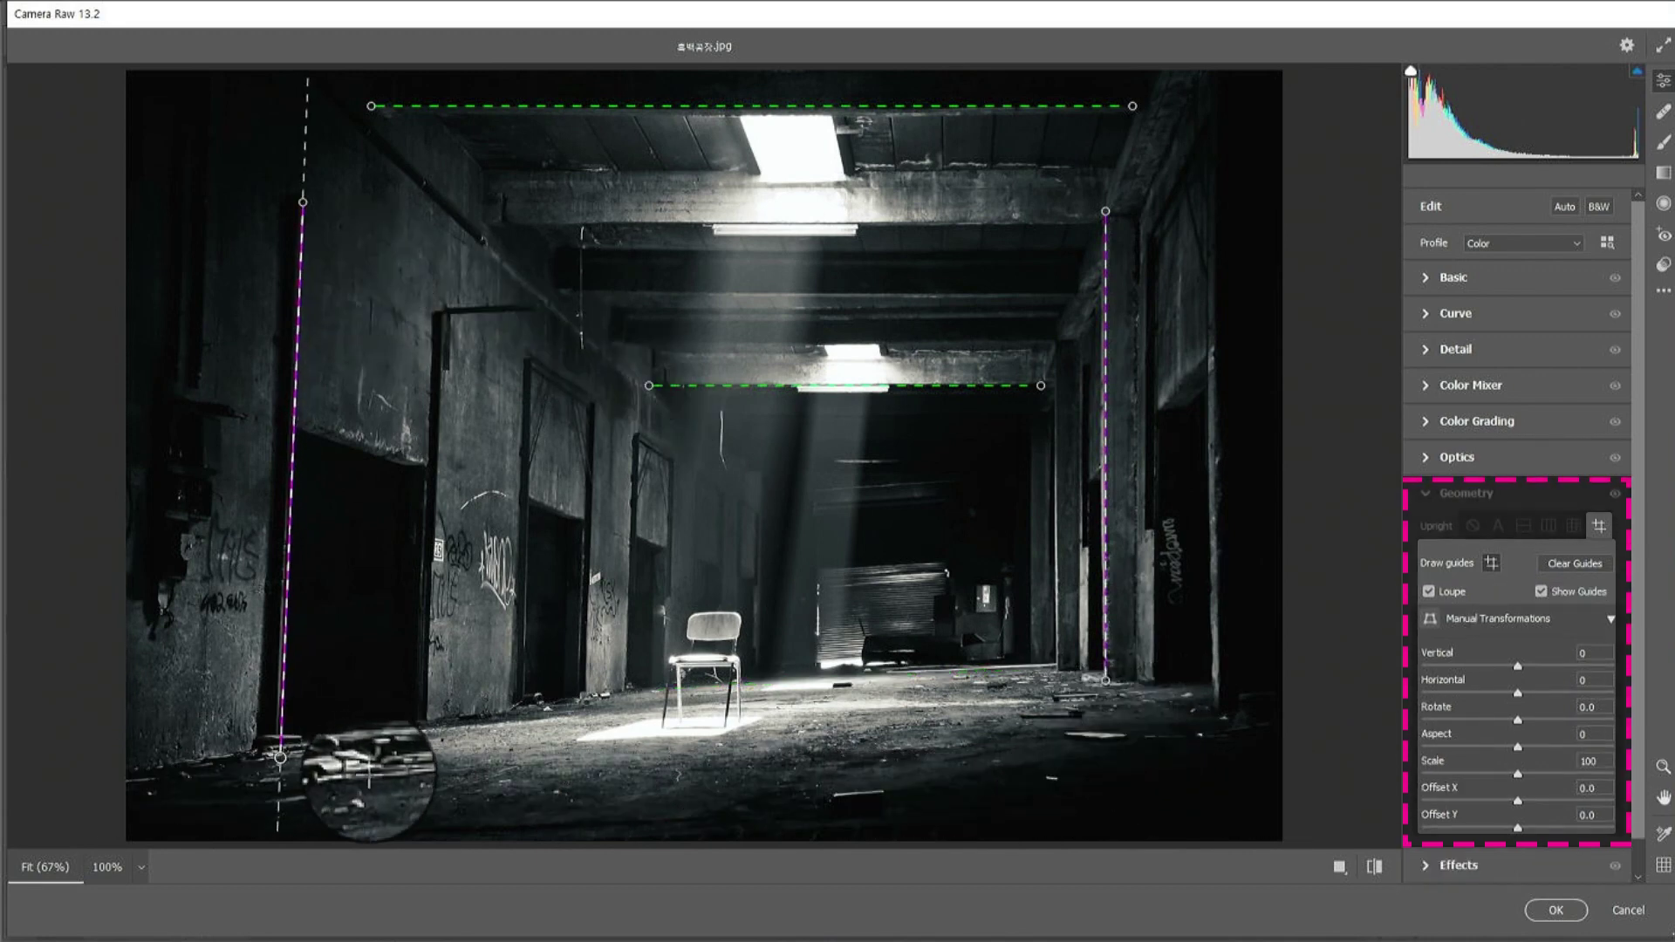
left_click_drag(797, 385, 851, 691)
left_click_drag(1053, 694, 1010, 680)
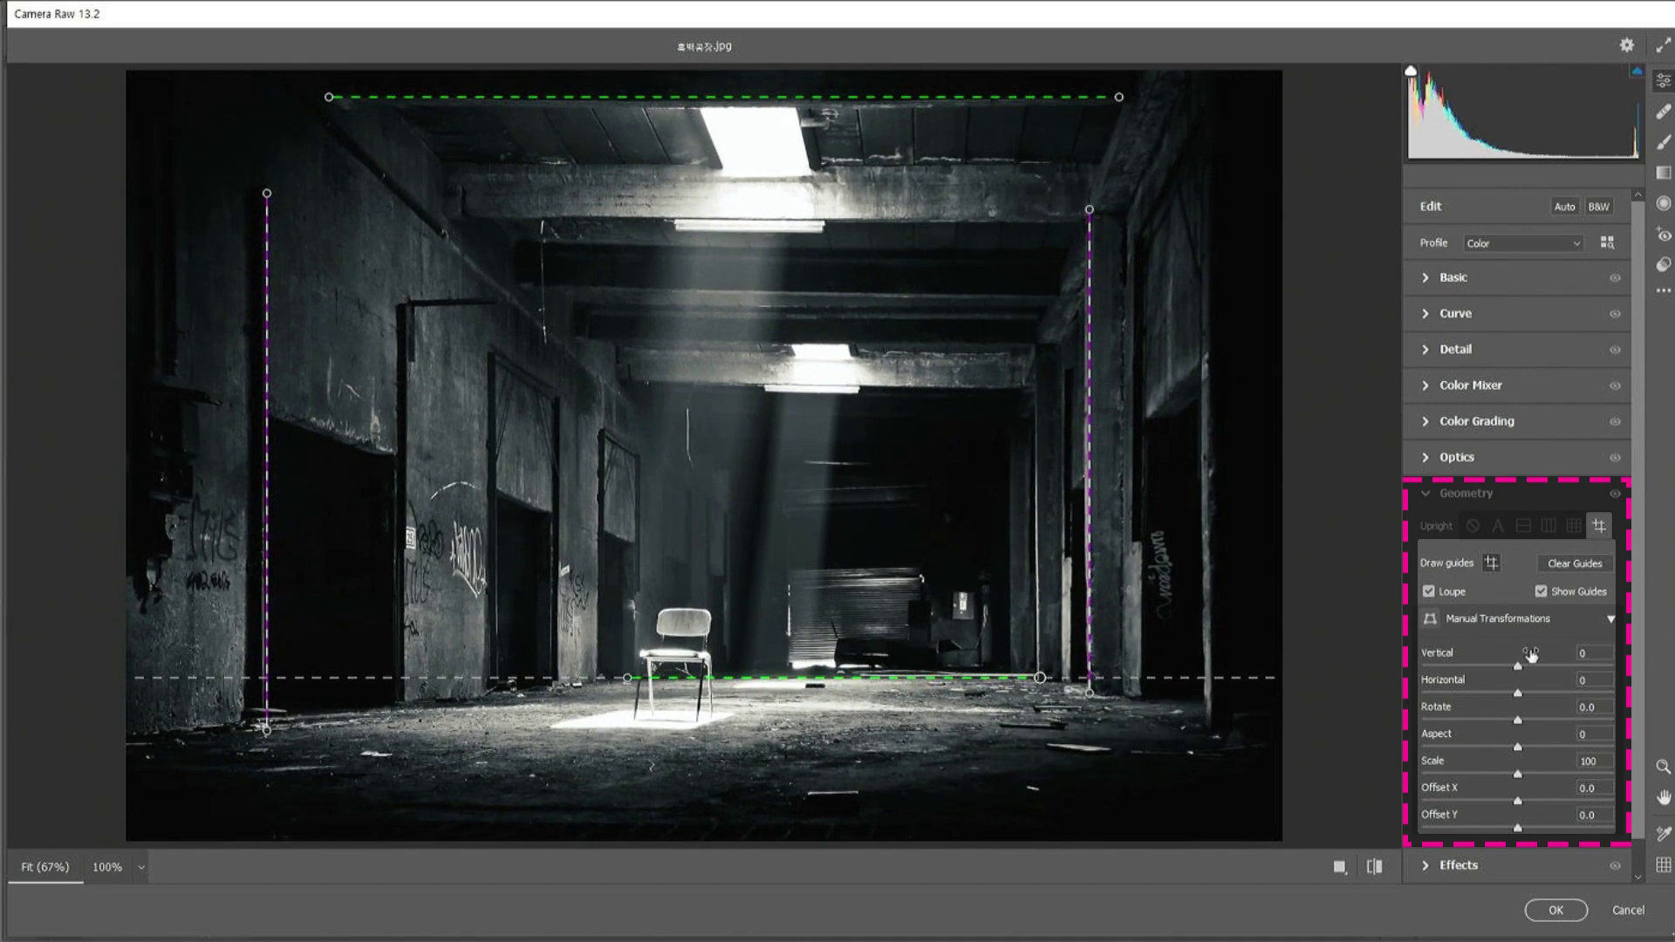
Hide the guides to check the corrected photo, show them again, and clear all guides.
left_click(1542, 593)
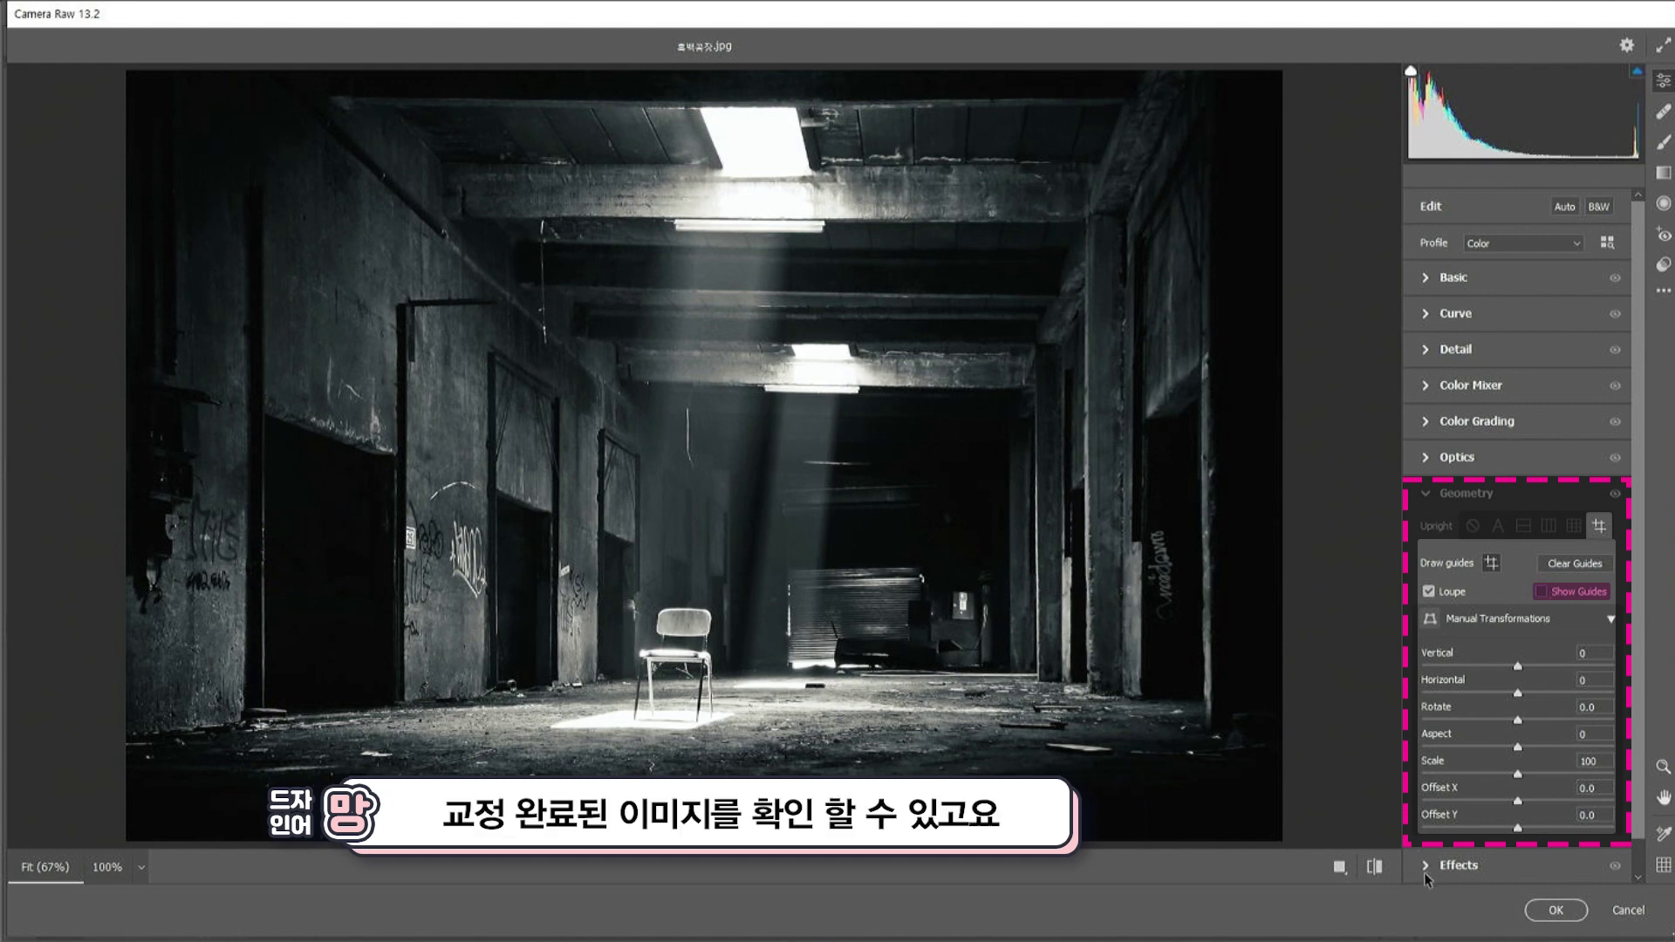
left_click(1542, 592)
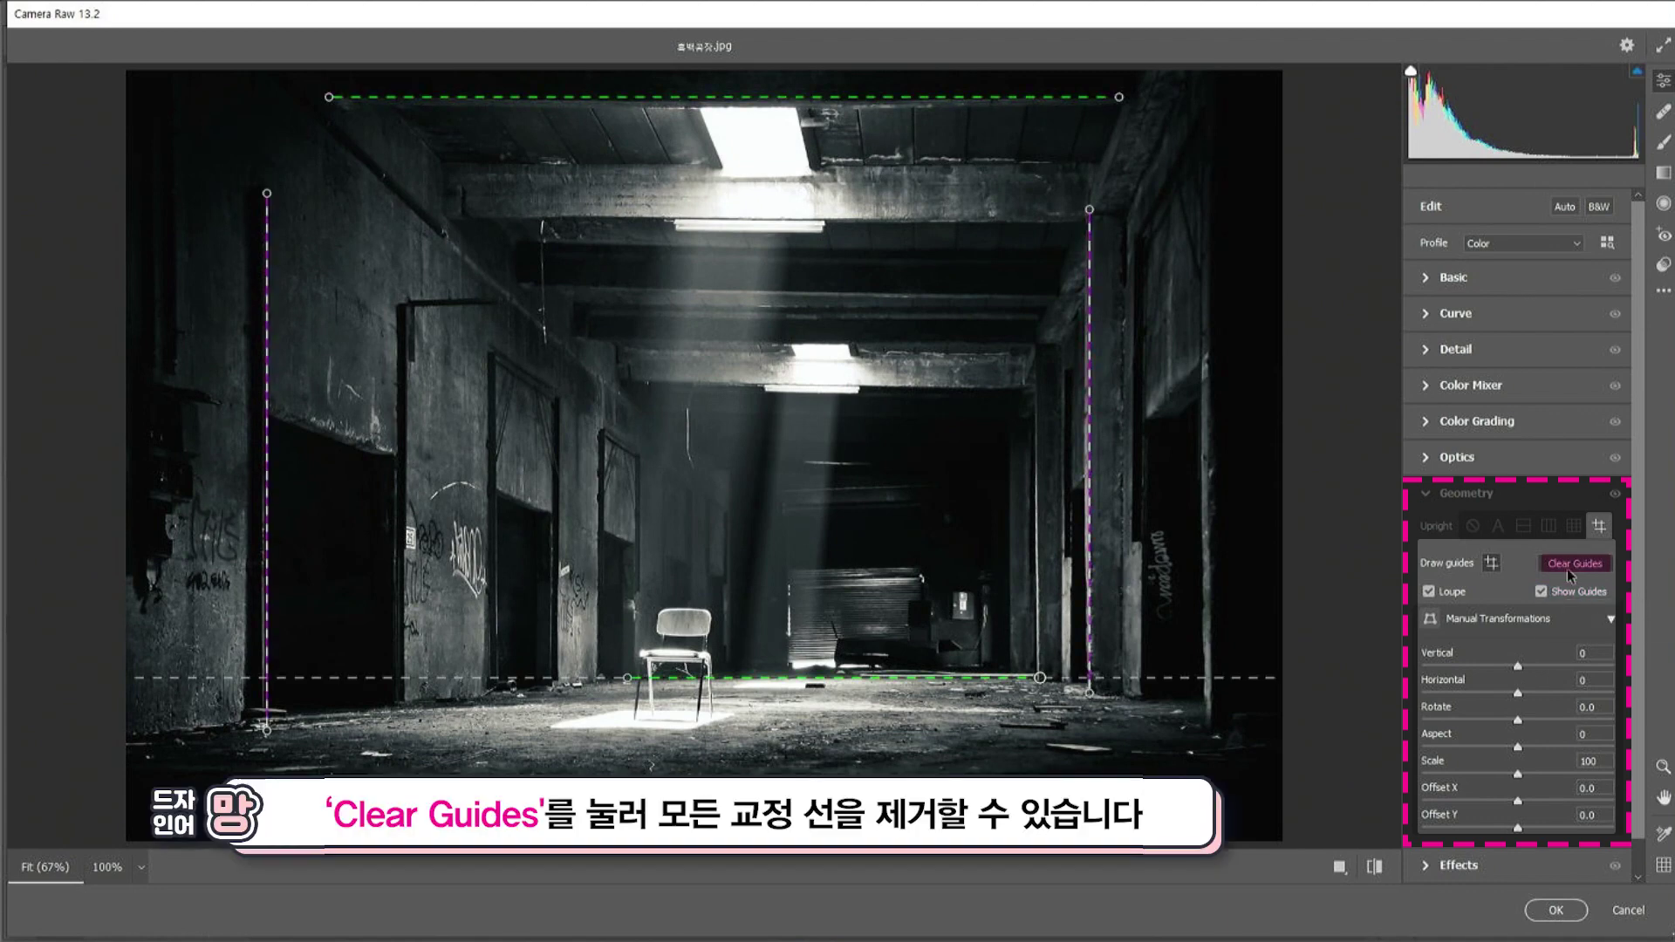
left_click(1567, 569)
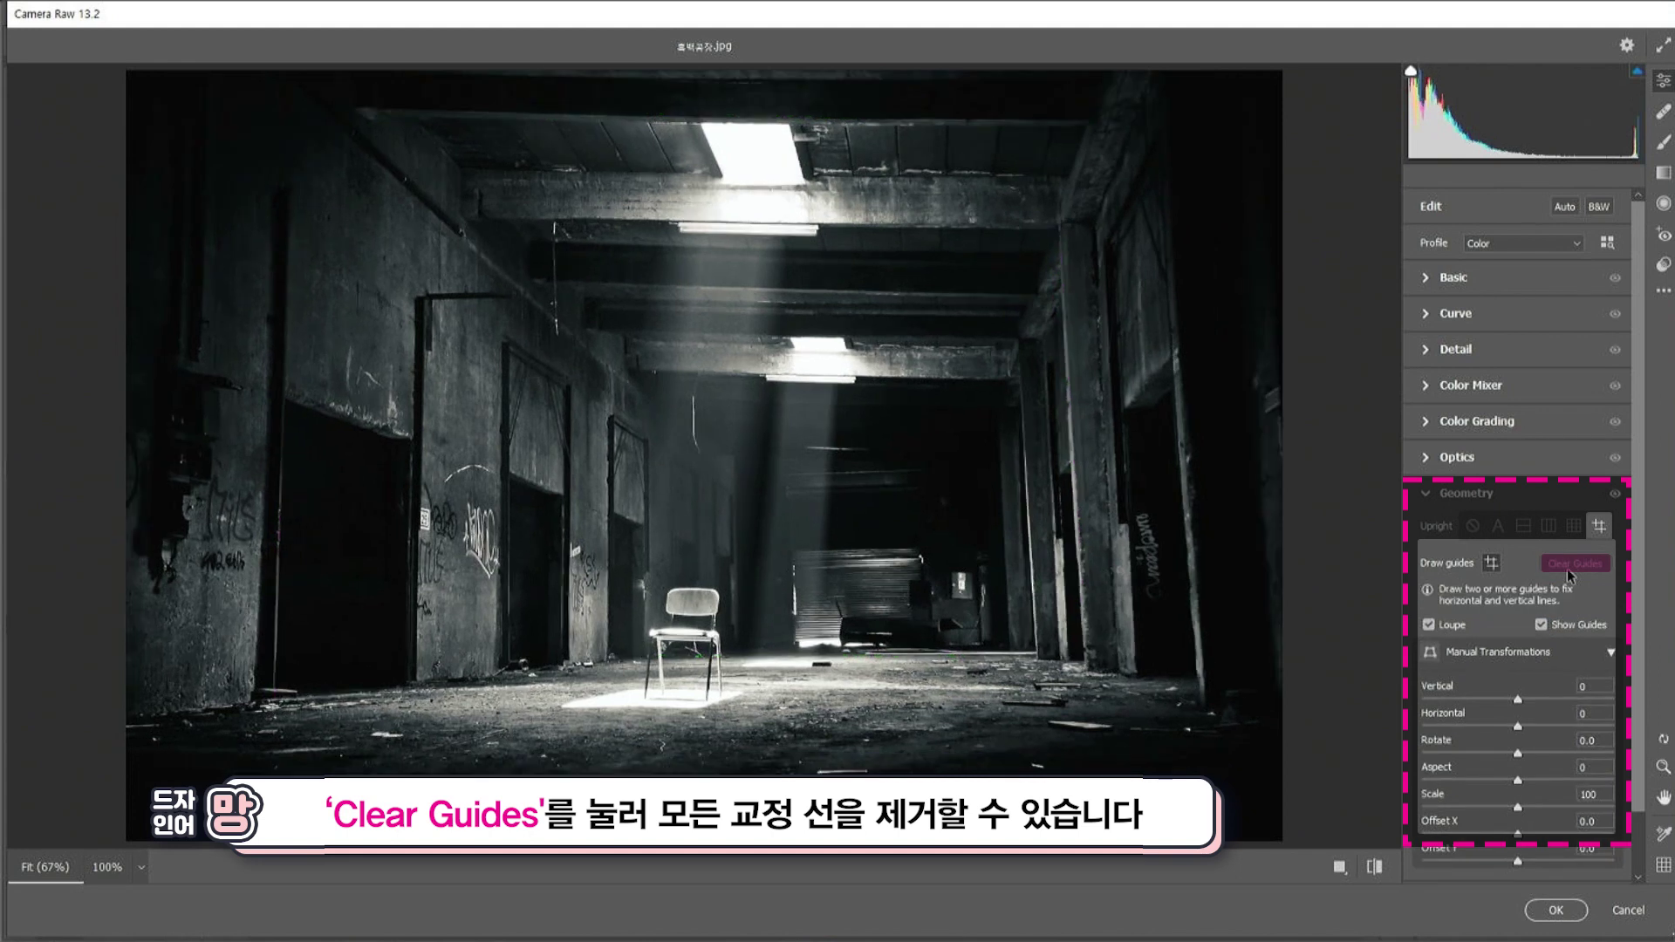